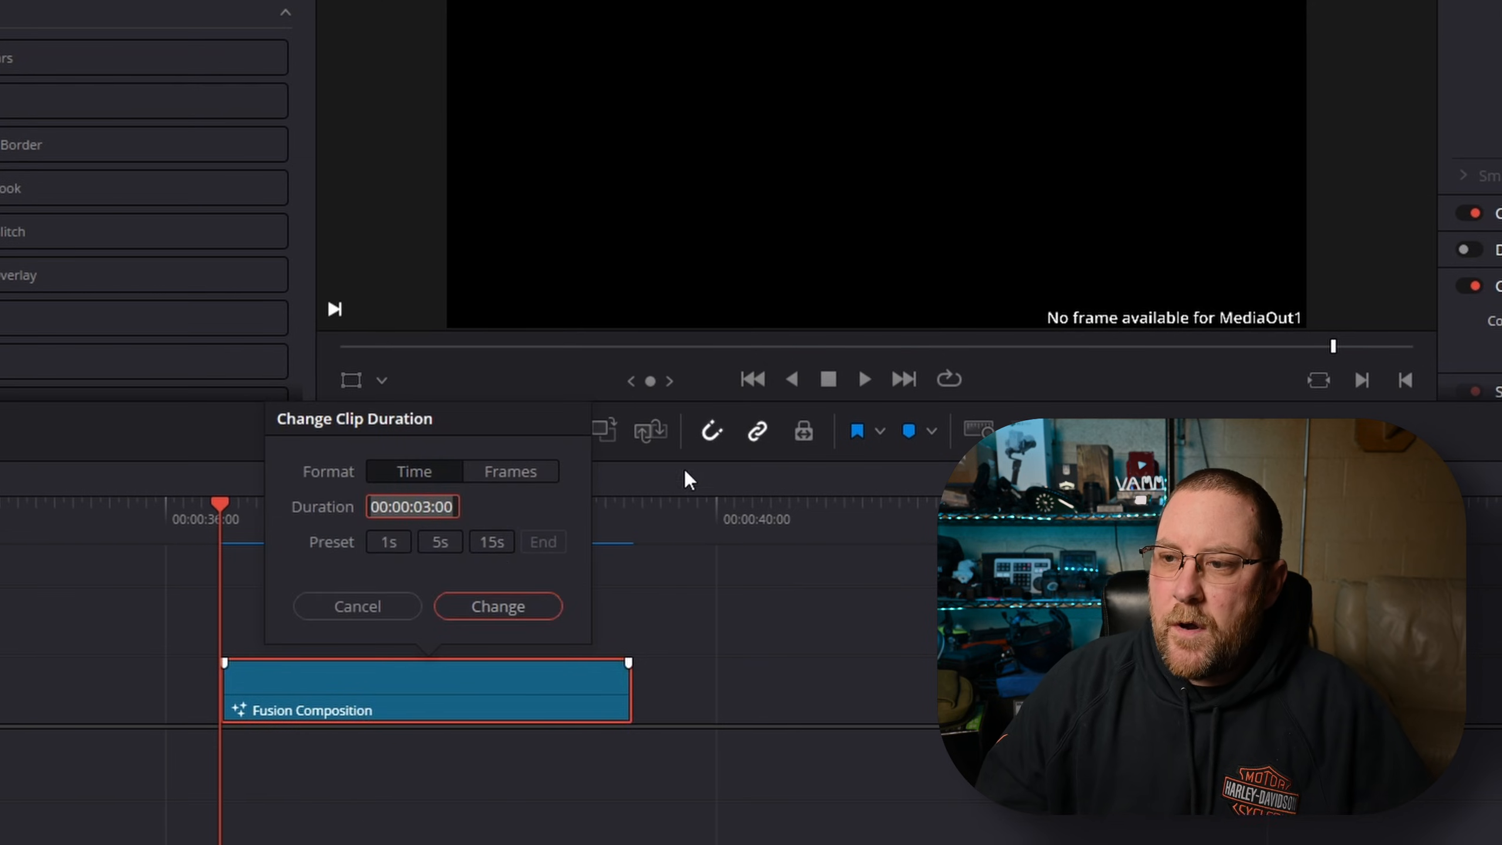
# Set the Fusion Composition clip's duration to 2 seconds and open the clip in the Fusion page.
pyautogui.write('2:00')
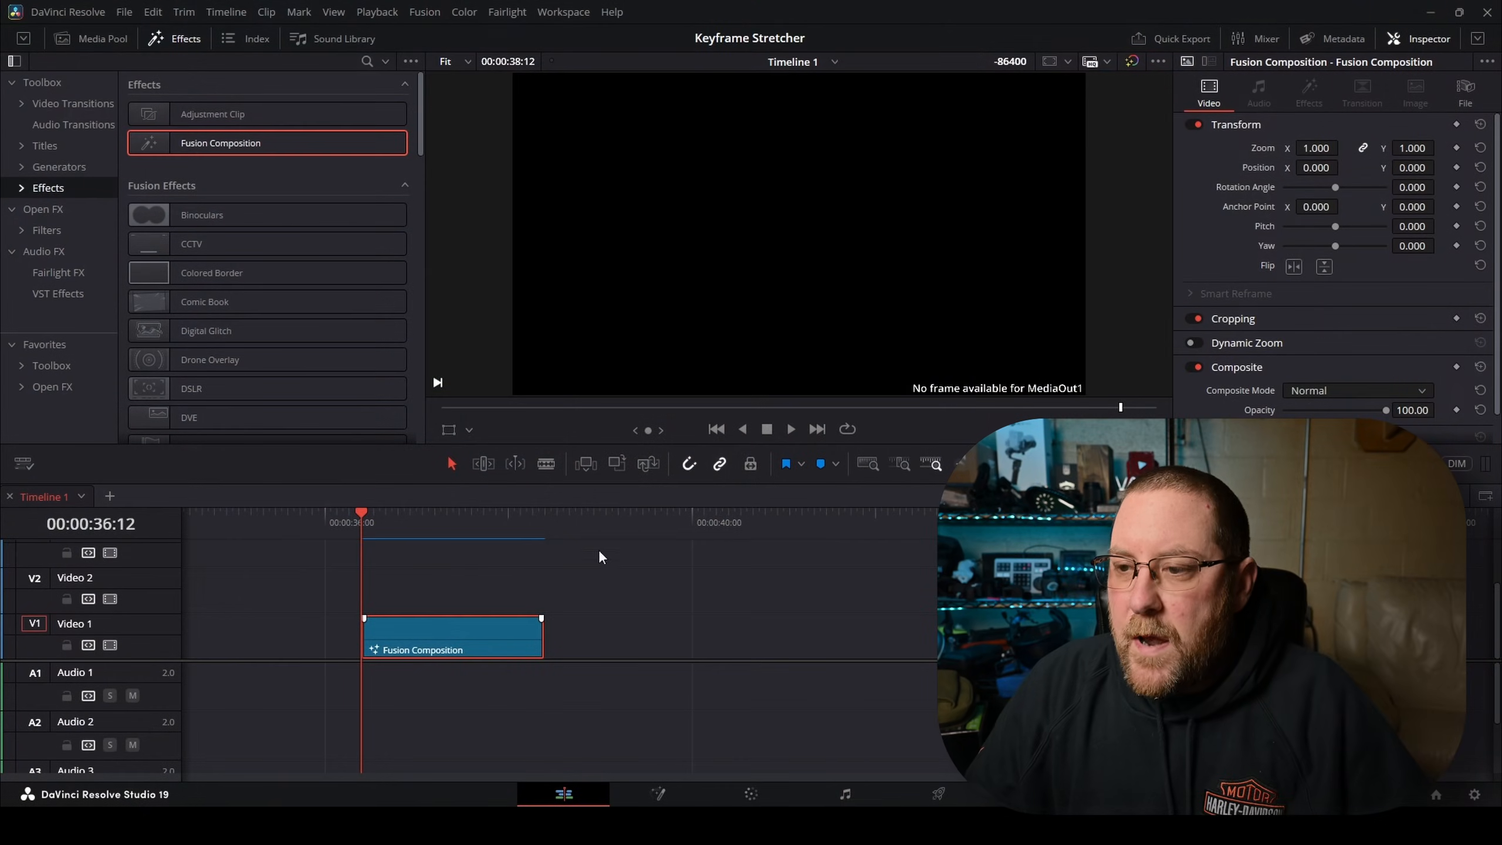
pyautogui.rightClick(473, 636)
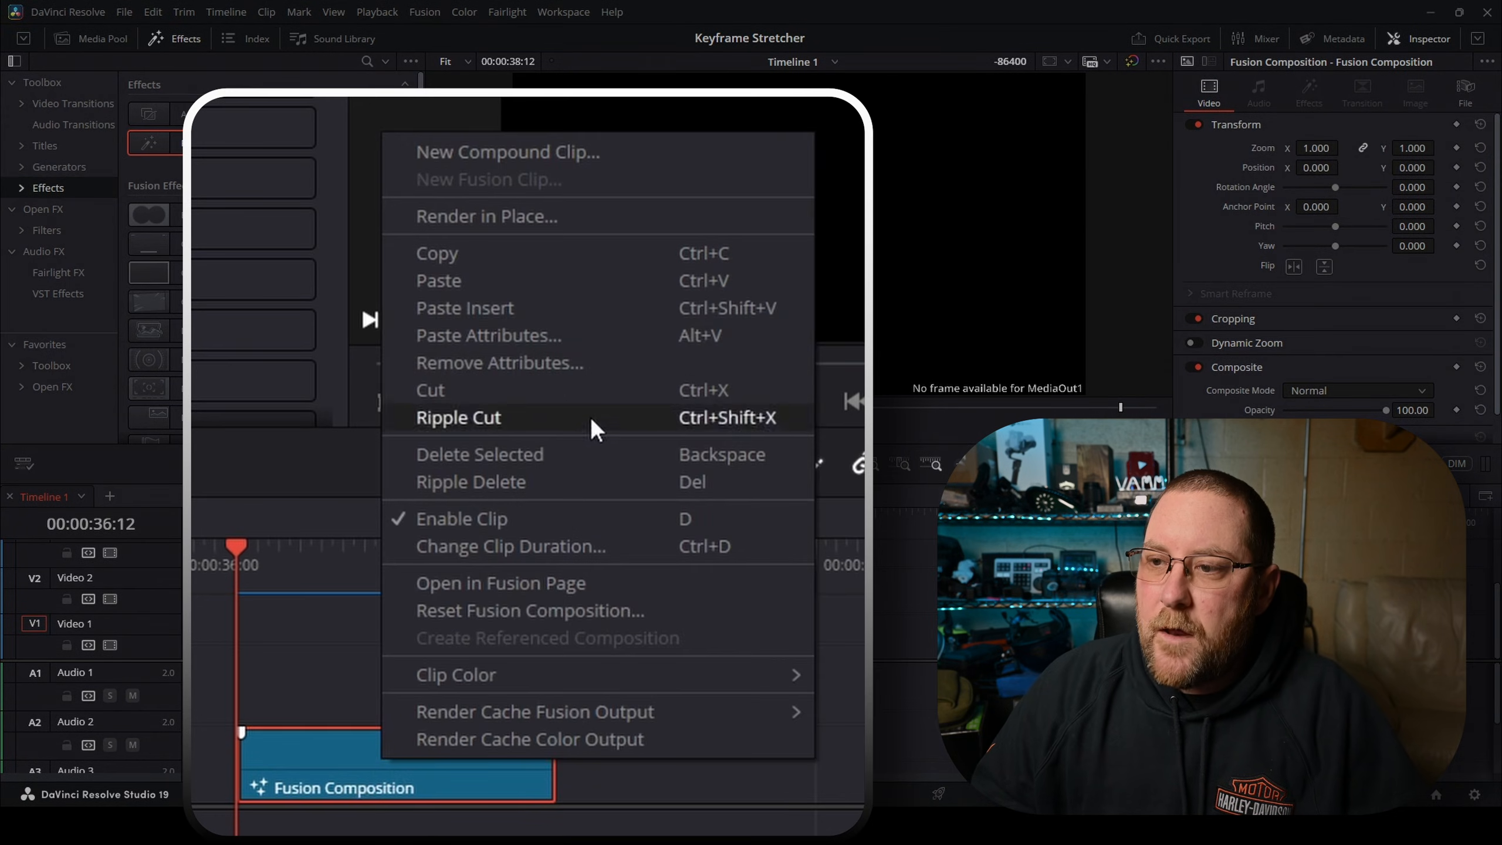
pyautogui.click(526, 584)
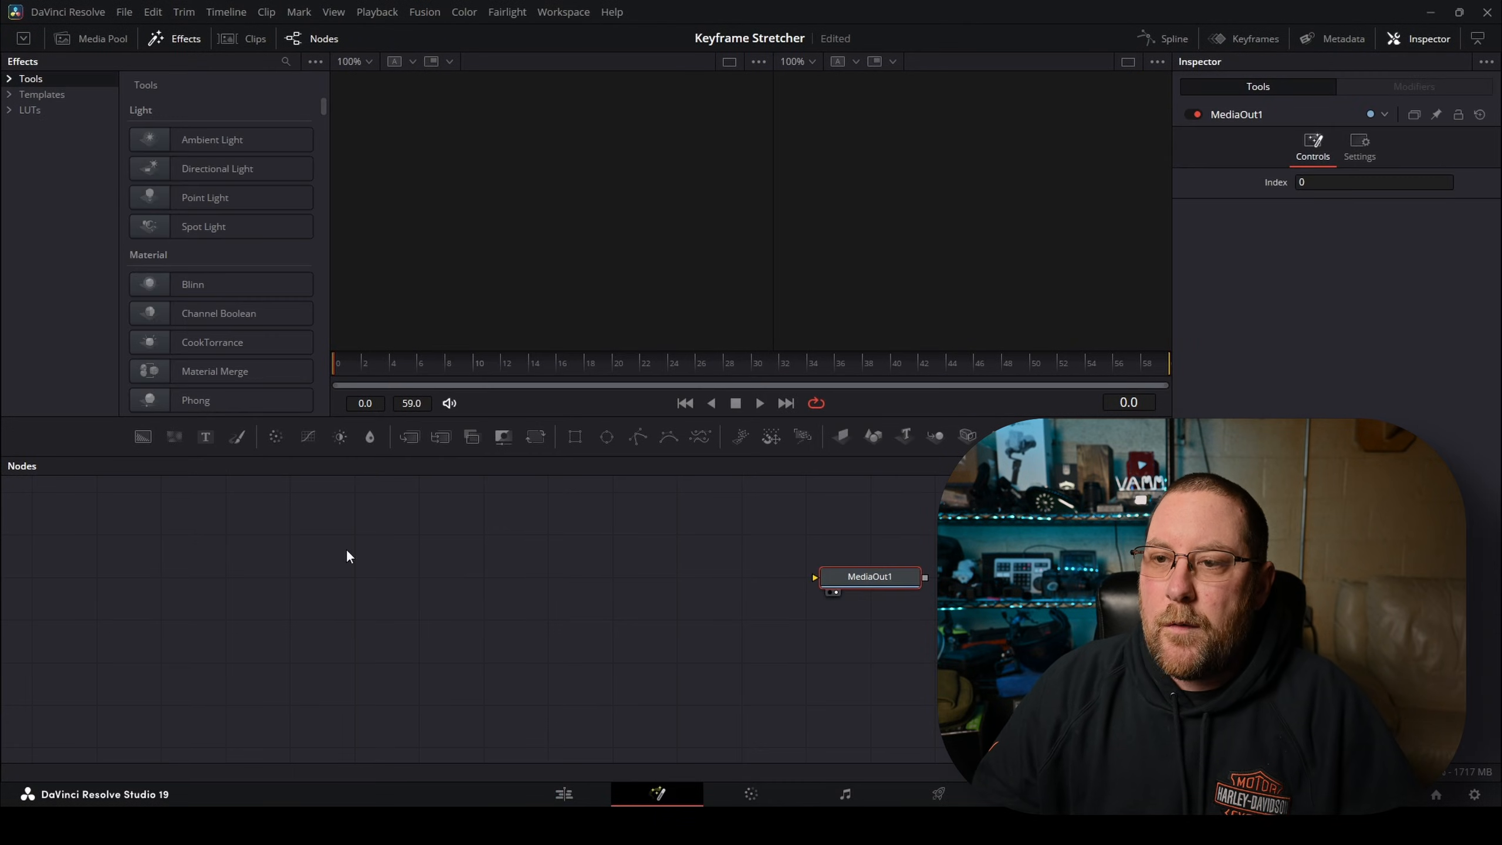
# Add a Text node and a Background node, and merge the text over the background.
pyautogui.click(205, 436)
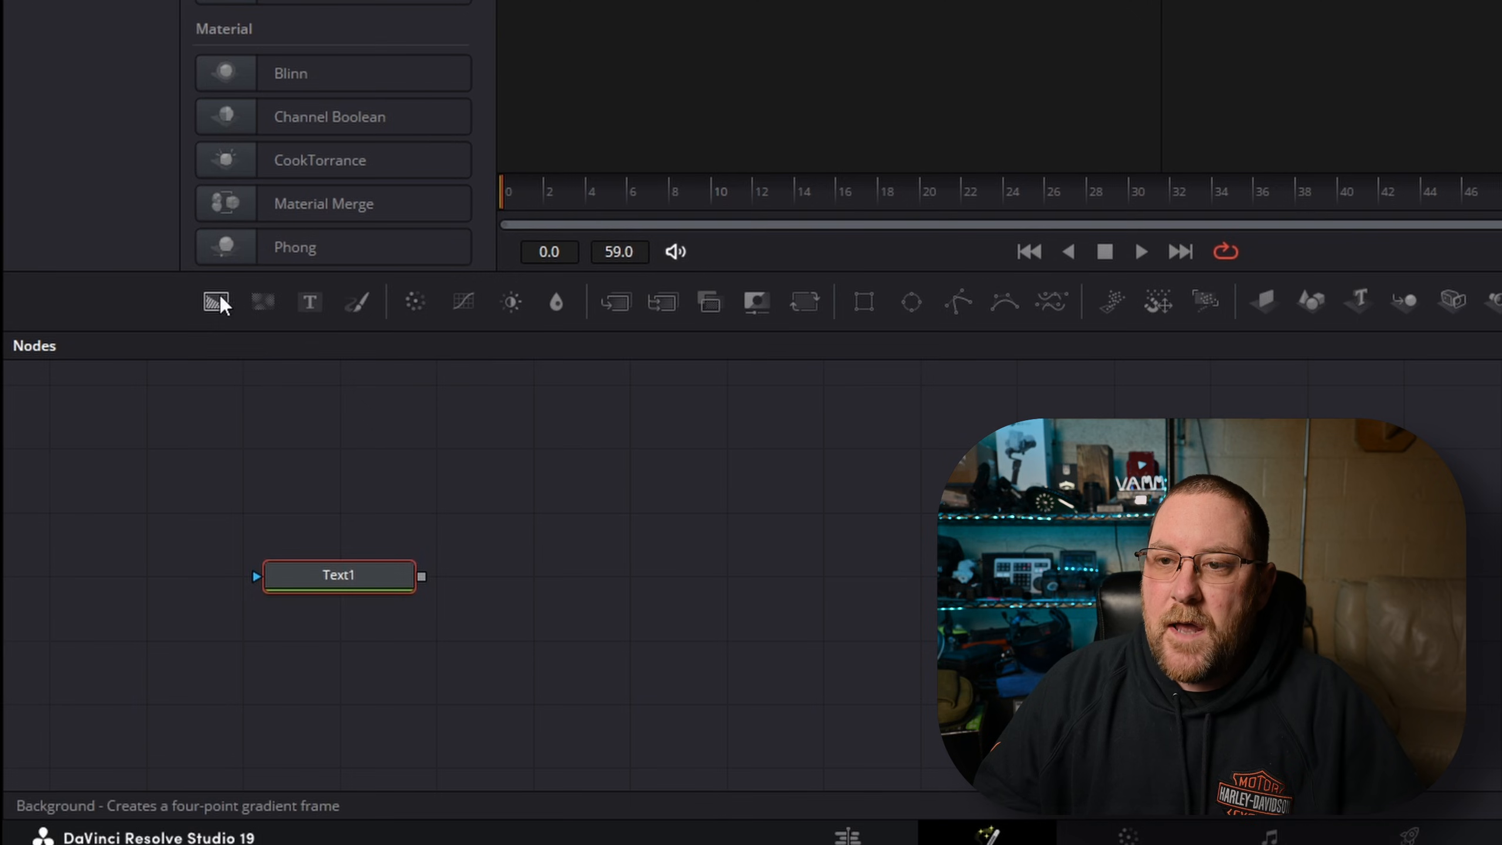
pyautogui.moveTo(220, 295); pyautogui.dragTo(351, 641)
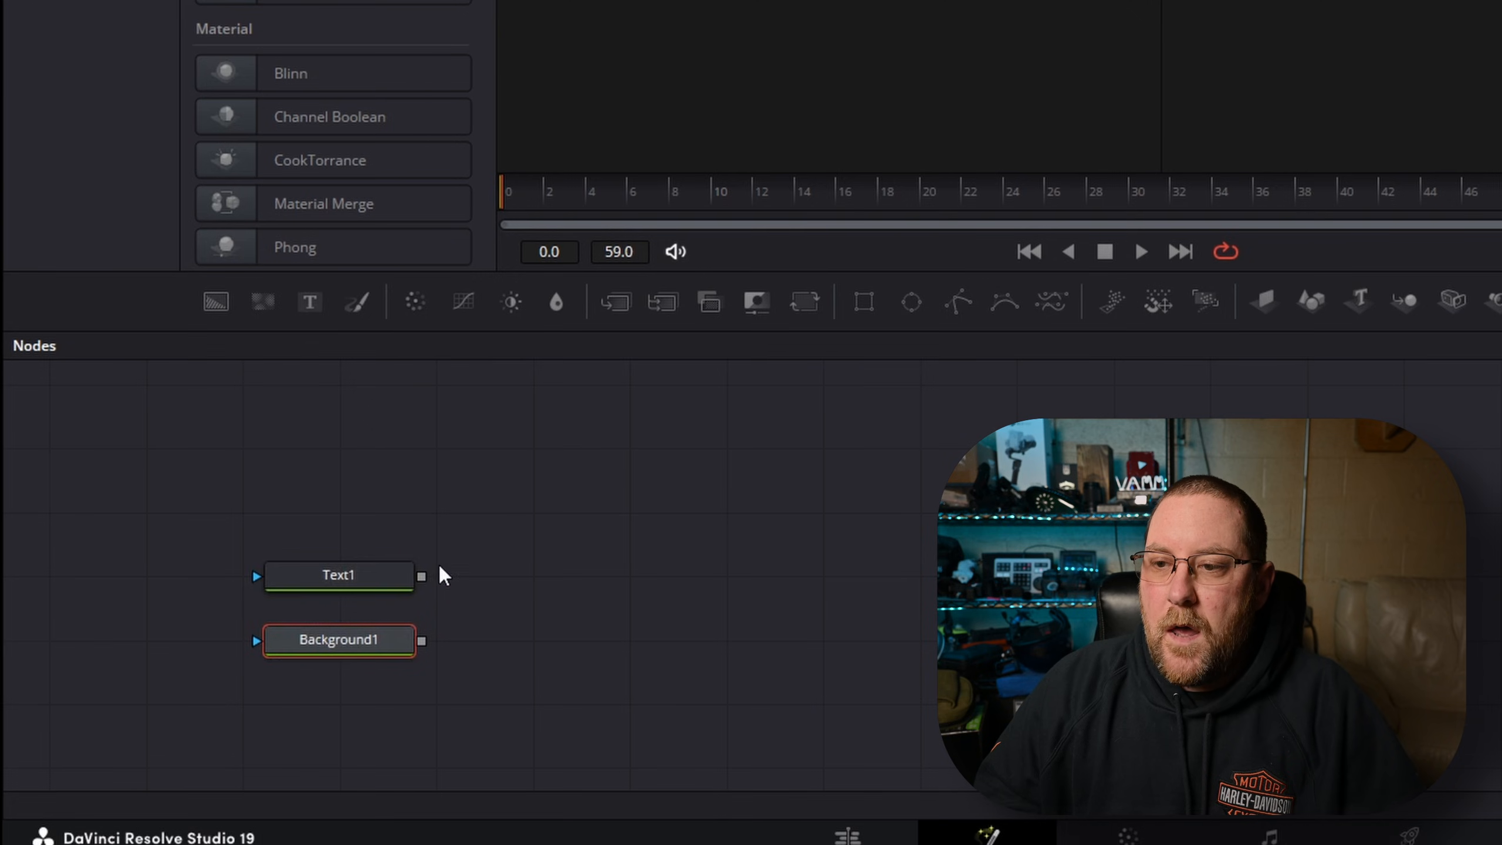
pyautogui.moveTo(421, 576); pyautogui.dragTo(422, 640)
# Connect the Merge1 output to MediaOut1 and select MediaOut1.
pyautogui.moveTo(615, 640); pyautogui.dragTo(1205, 540)
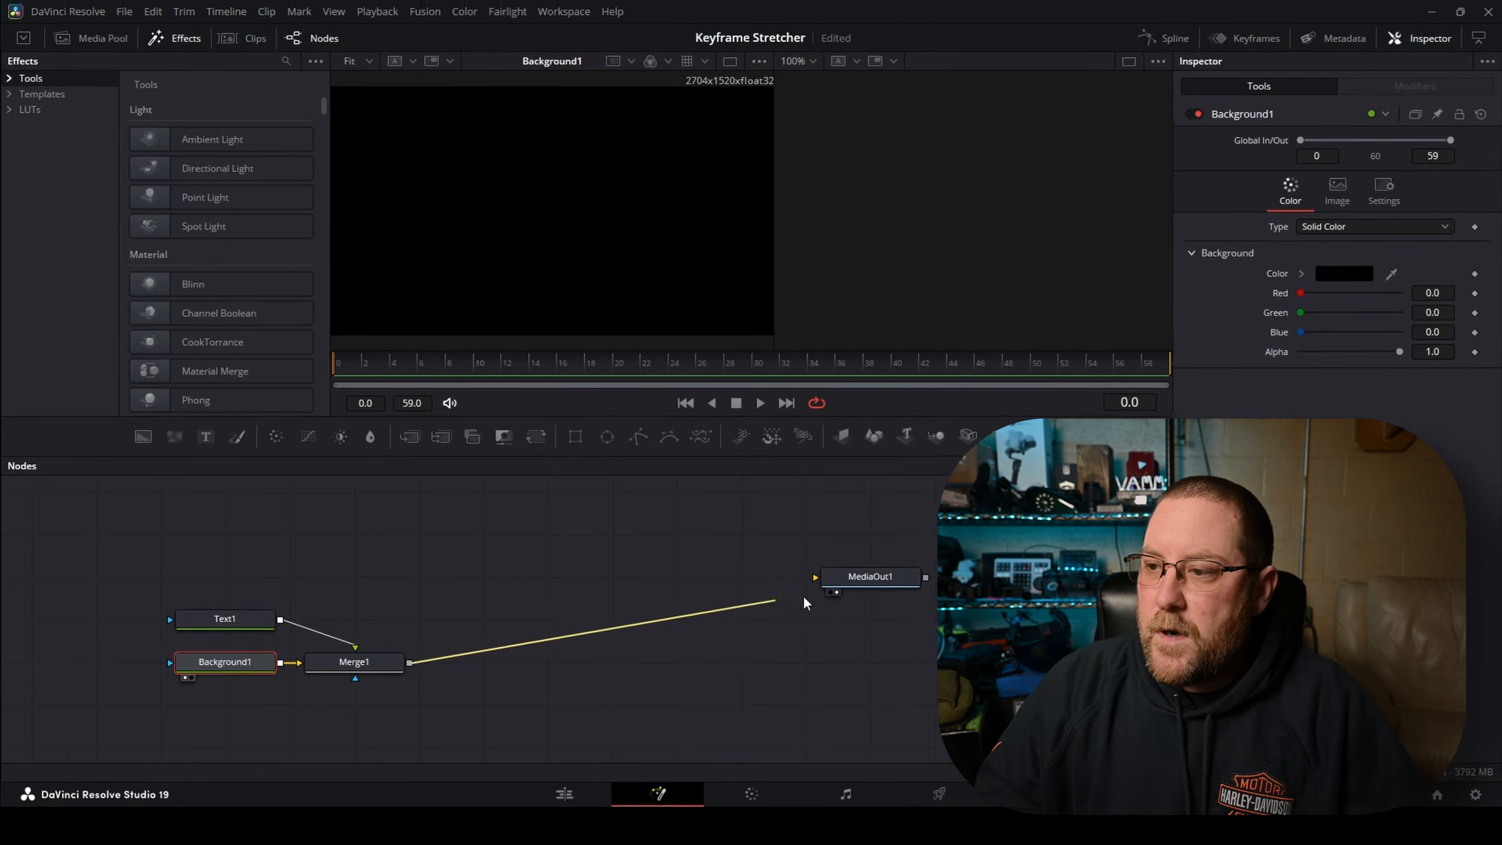
pyautogui.moveTo(802, 595); pyautogui.dragTo(816, 577)
pyautogui.click(856, 576)
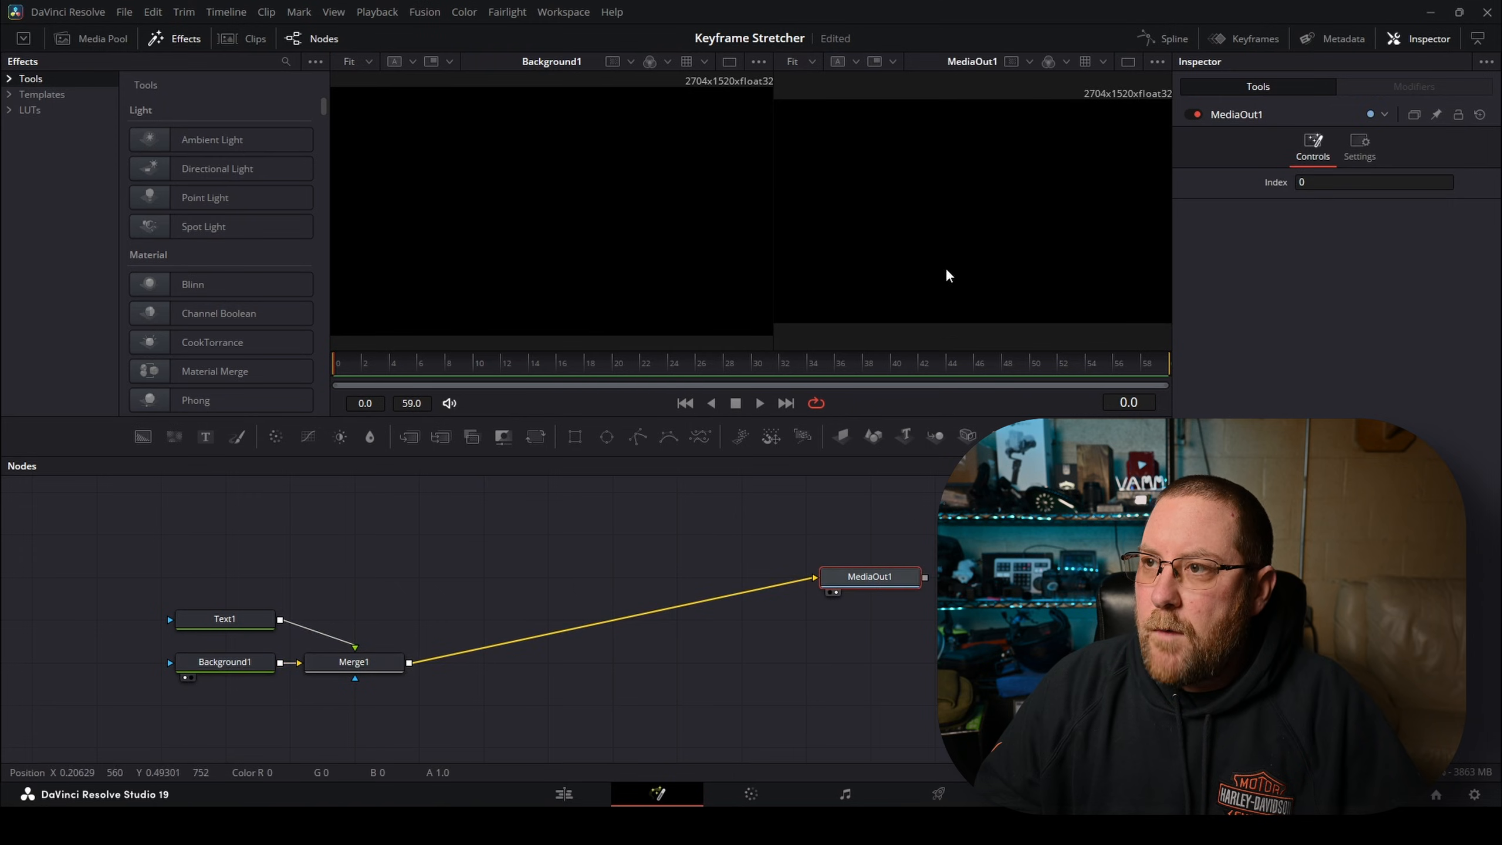
# Show the Text1 node in the first viewer and enlarge the viewer area above the node graph.
pyautogui.click(234, 618)
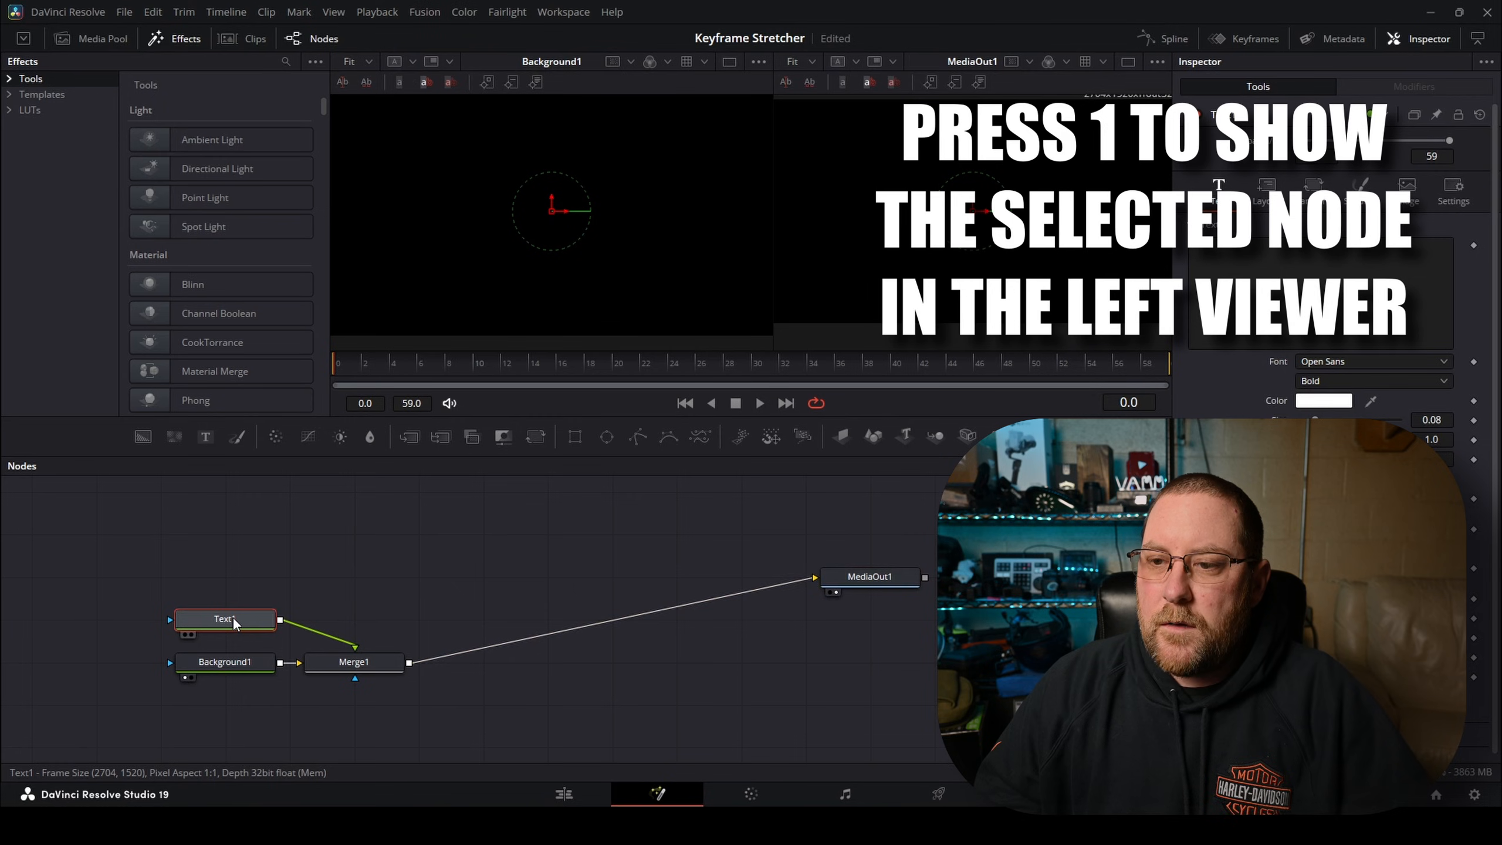
pyautogui.press('1')
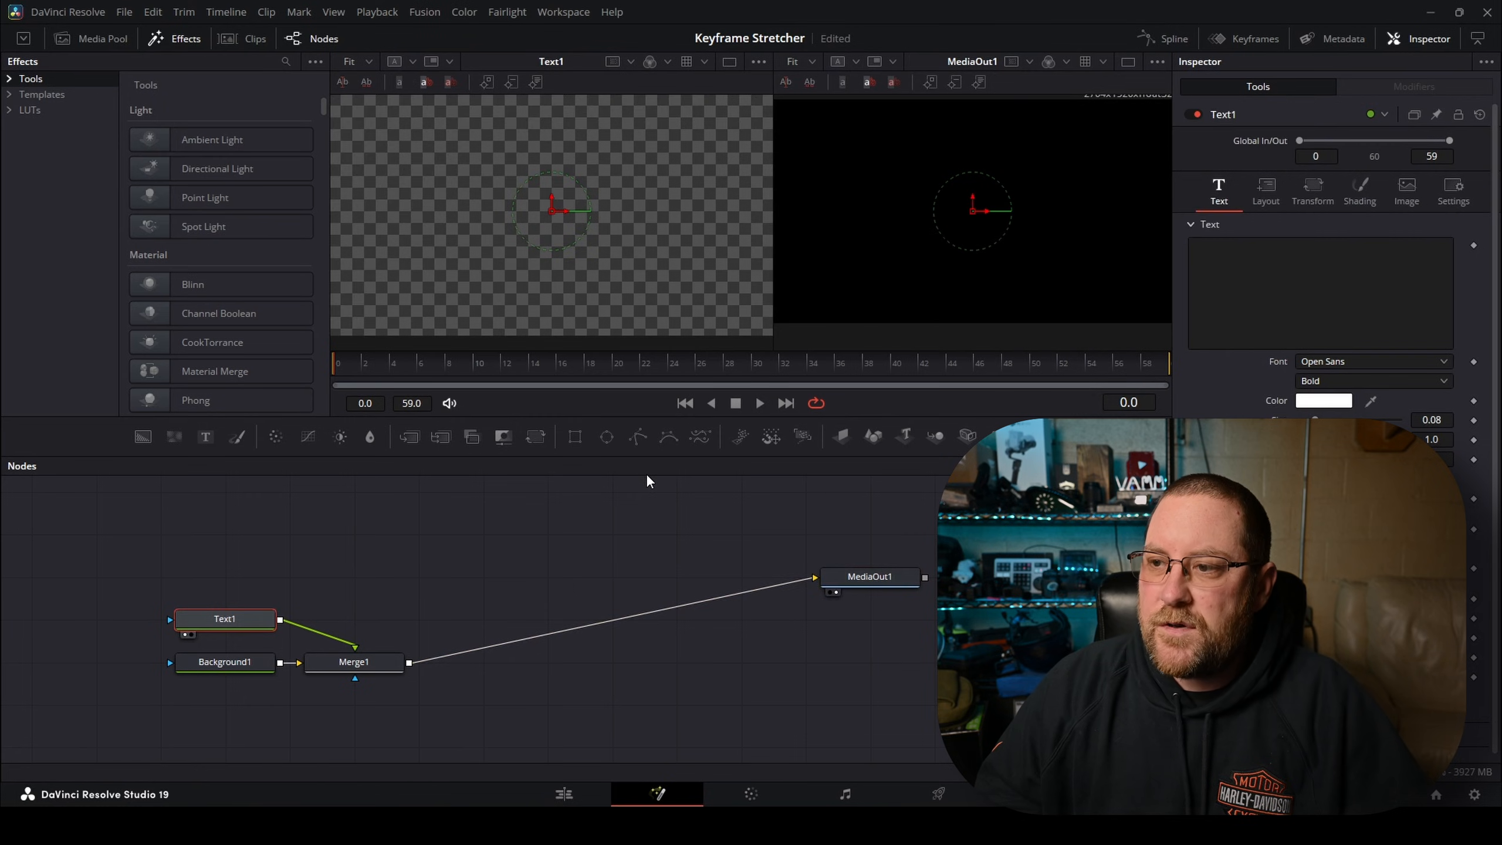
pyautogui.moveTo(656, 463); pyautogui.dragTo(654, 562)
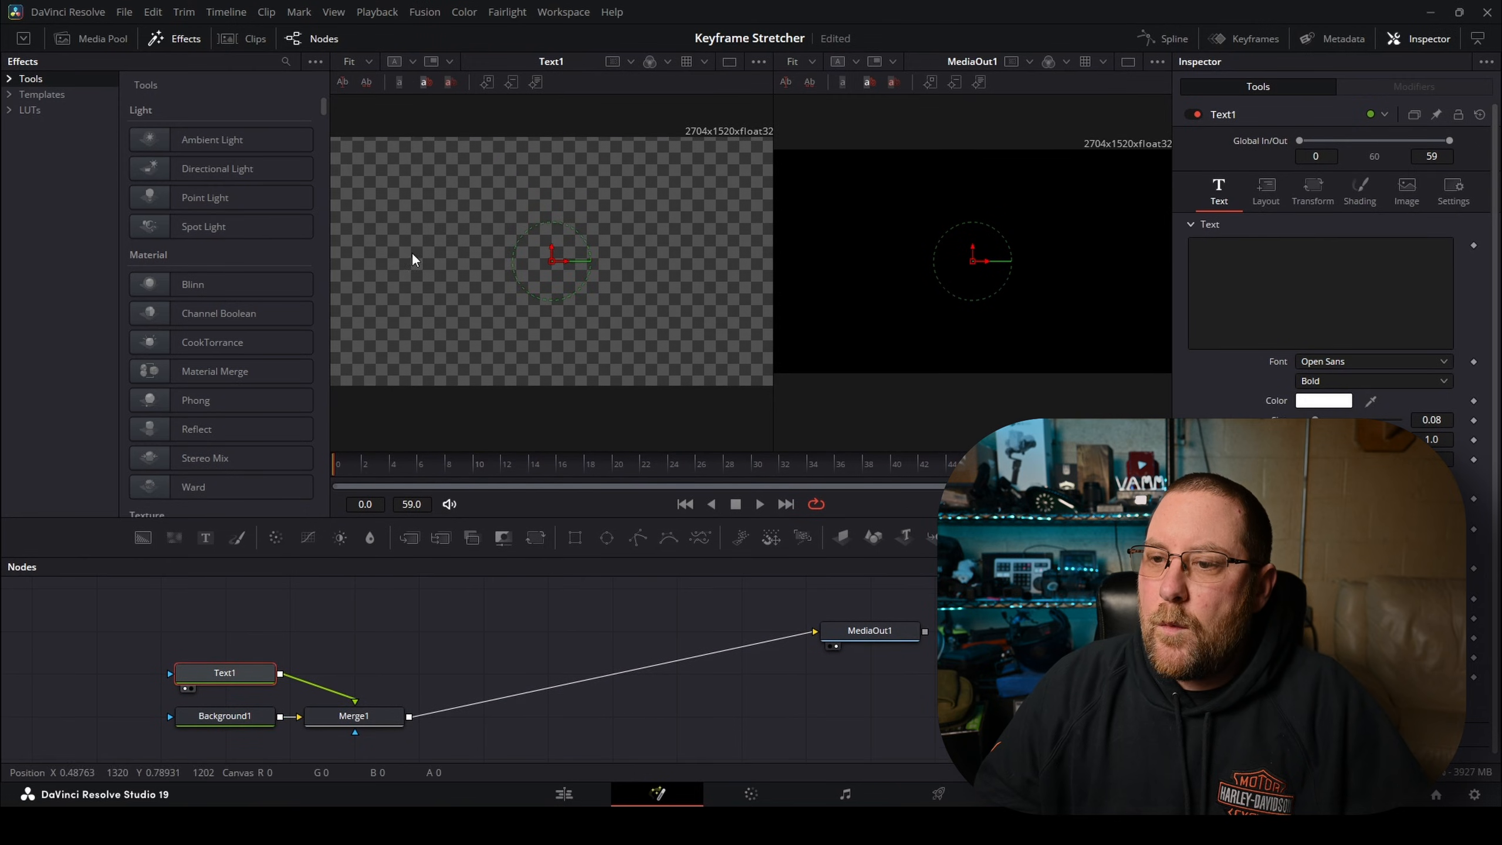
# Enter "THIS IS A LOWER THIRD TITLE" as the text of the Text1 node.
pyautogui.click(1210, 306)
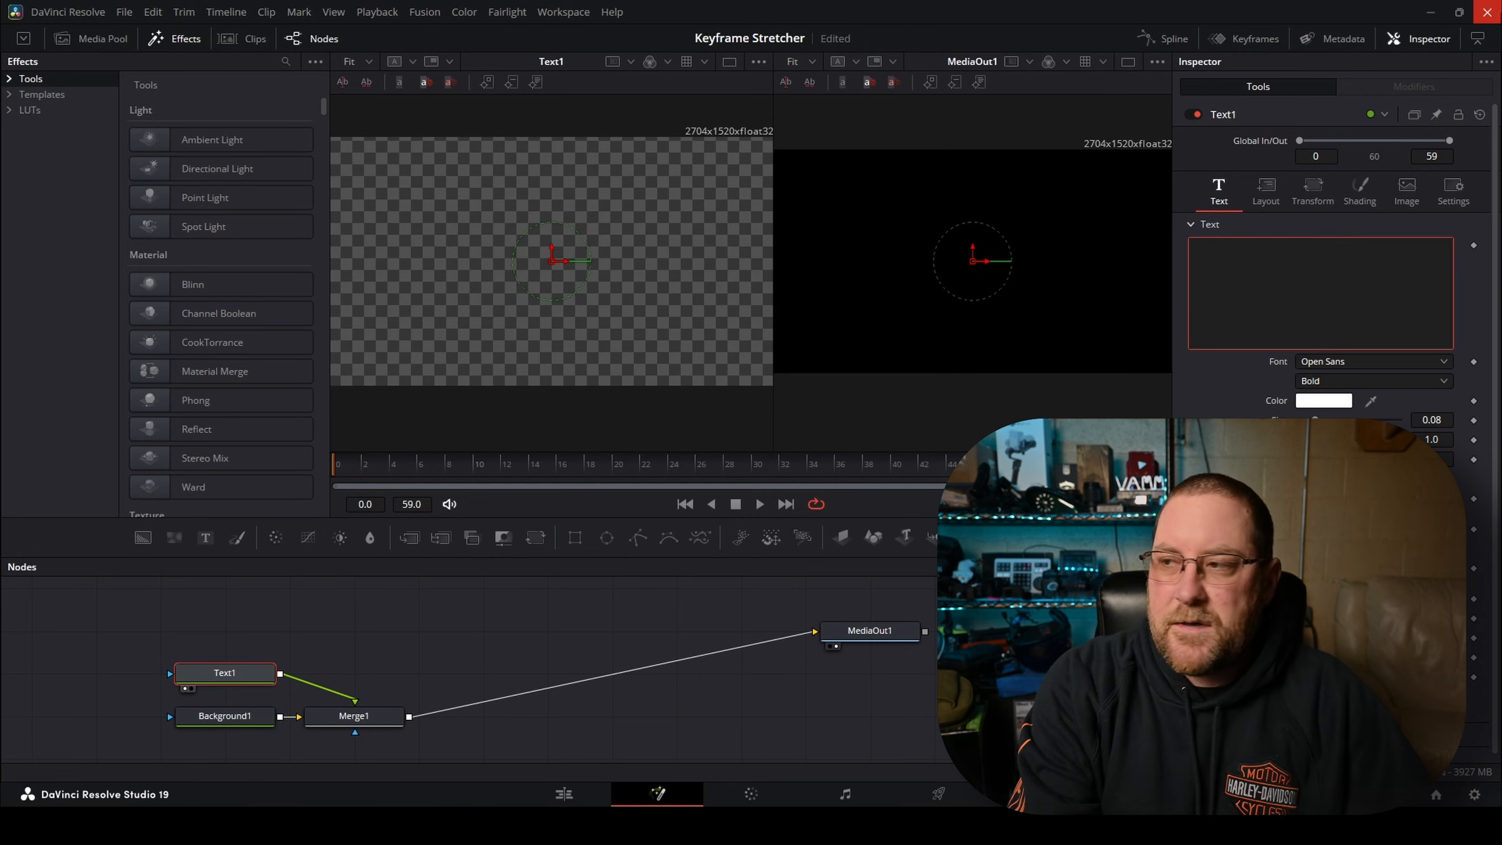
pyautogui.write('THIS ')
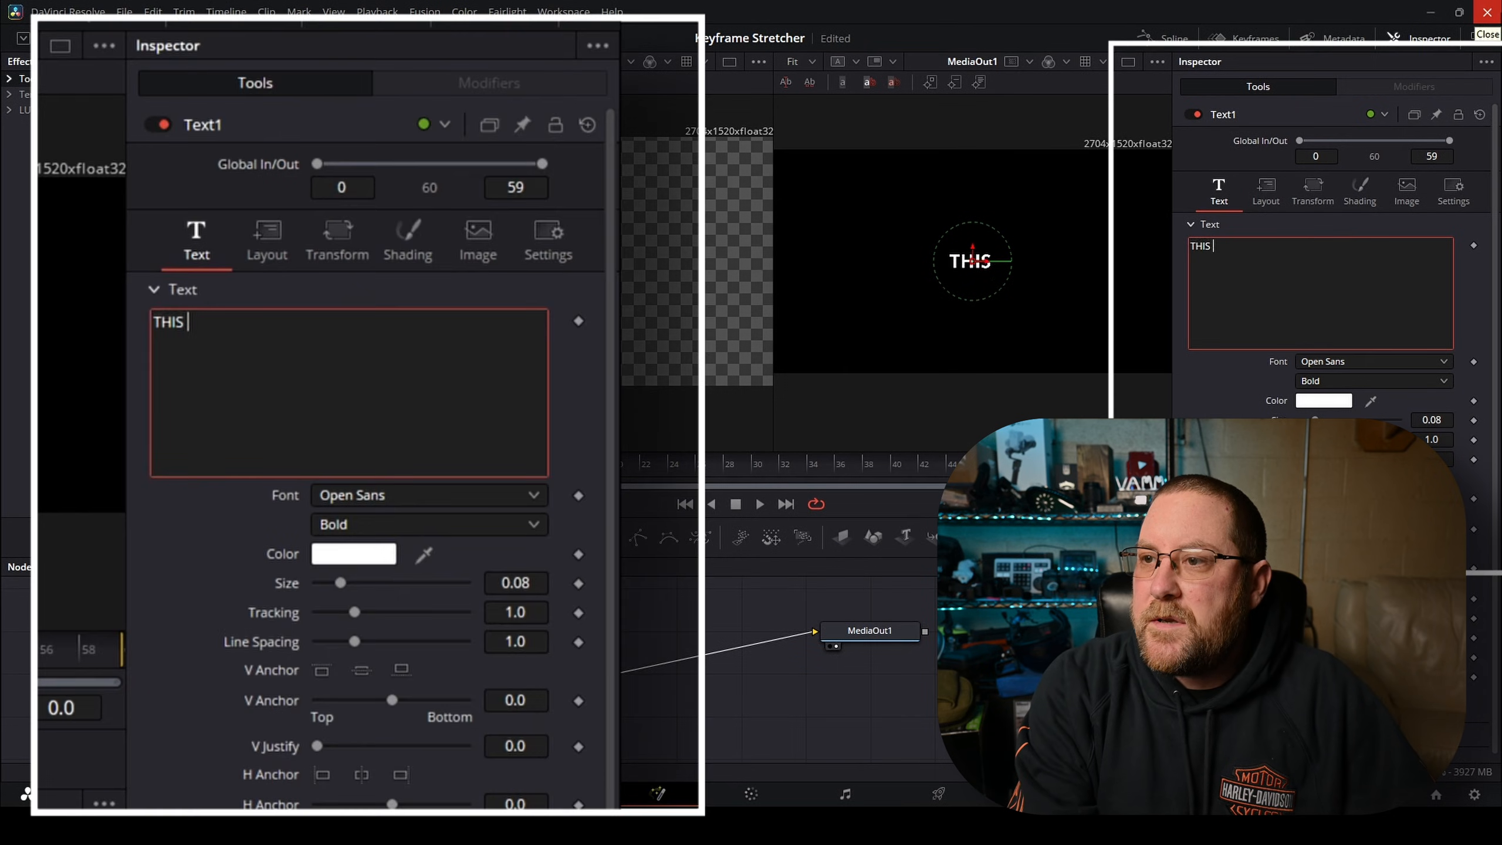
pyautogui.write('IS A LOWER THIRD TITLE')
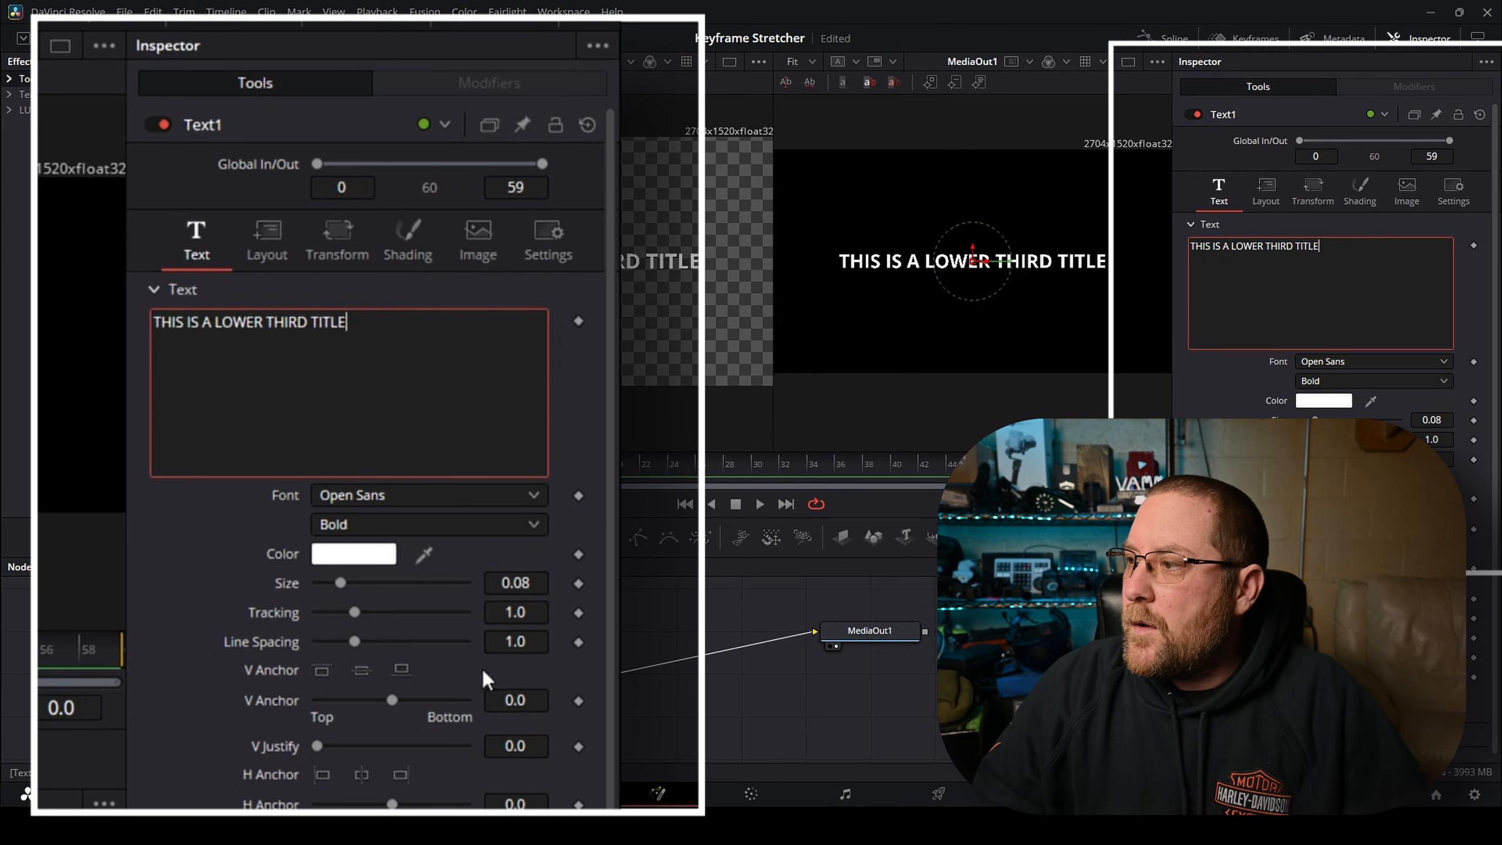
# Reduce the title's text size to about 0.0553 and set its font to Impact Regular.
pyautogui.moveTo(1432, 421); pyautogui.dragTo(1286, 420)
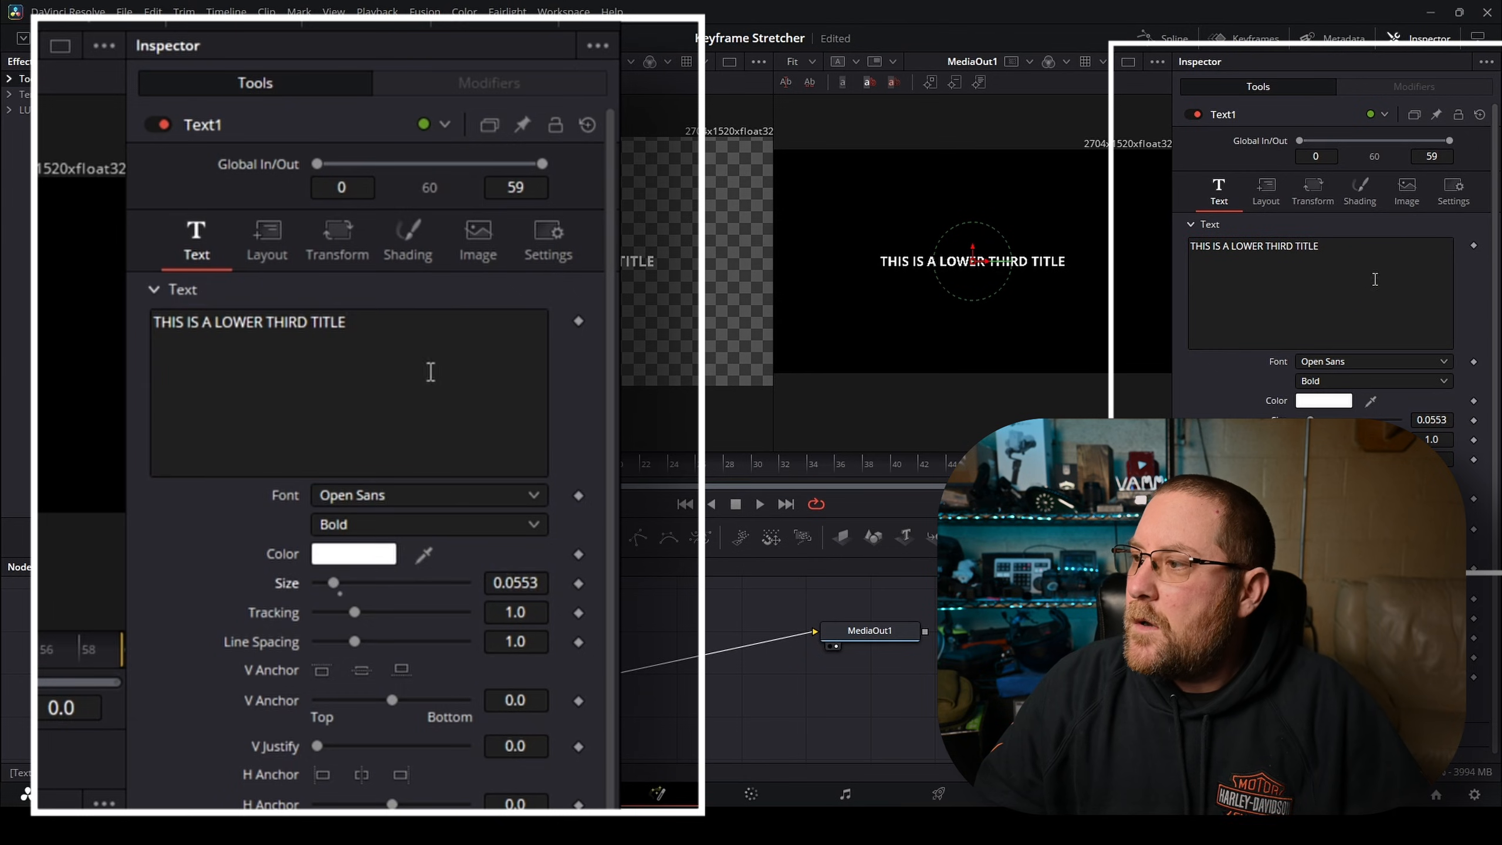
pyautogui.click(1342, 356)
pyautogui.press('i')
pyautogui.click(1344, 382)
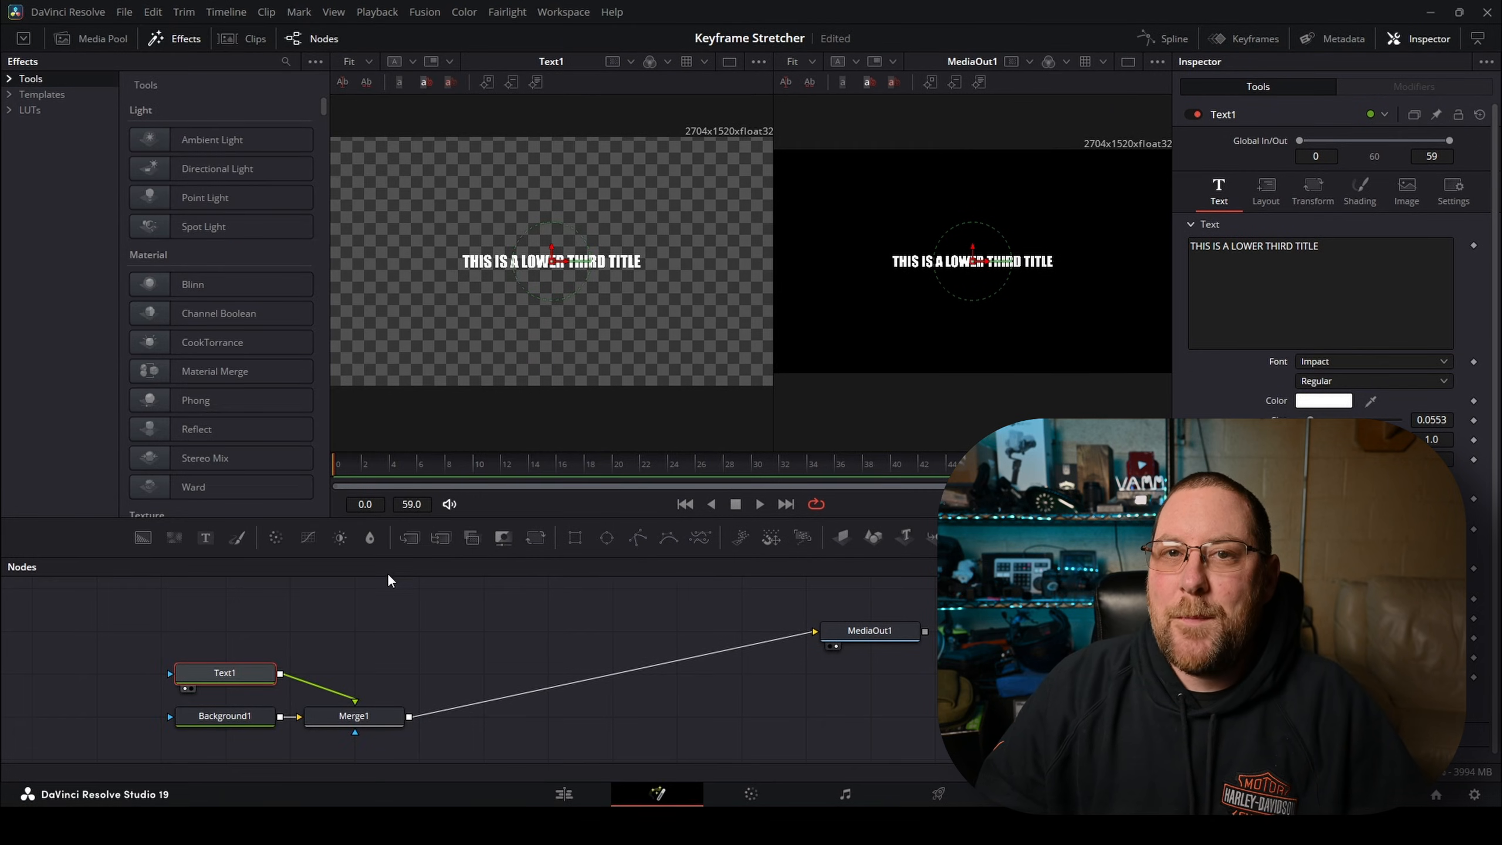
# Move Text1, Background1 and Merge1 together so that Merge1 lines up horizontally with MediaOut1.
pyautogui.moveTo(223, 628); pyautogui.dragTo(351, 637)
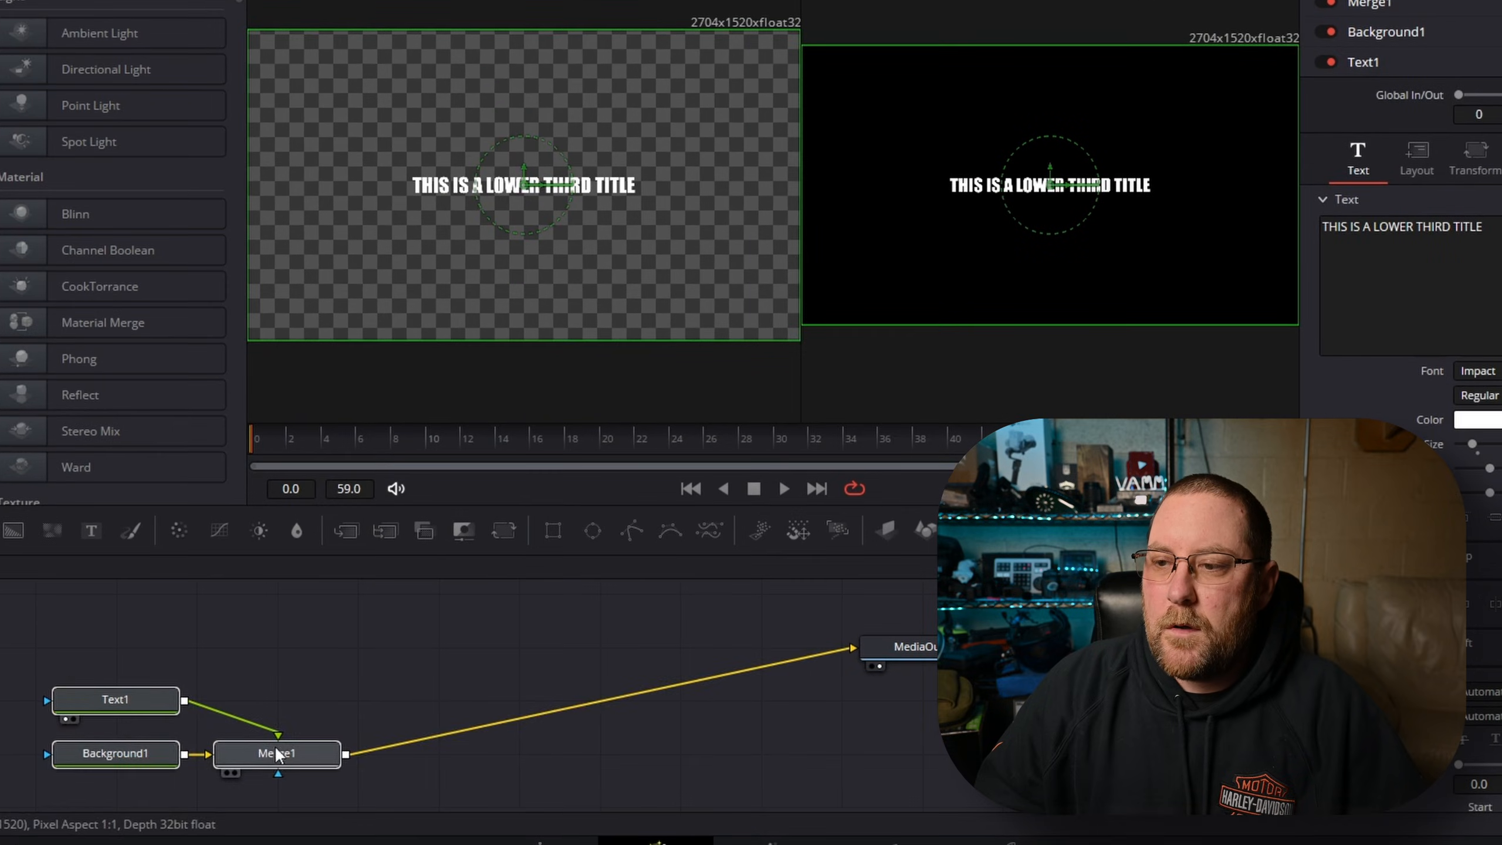
pyautogui.click(272, 653)
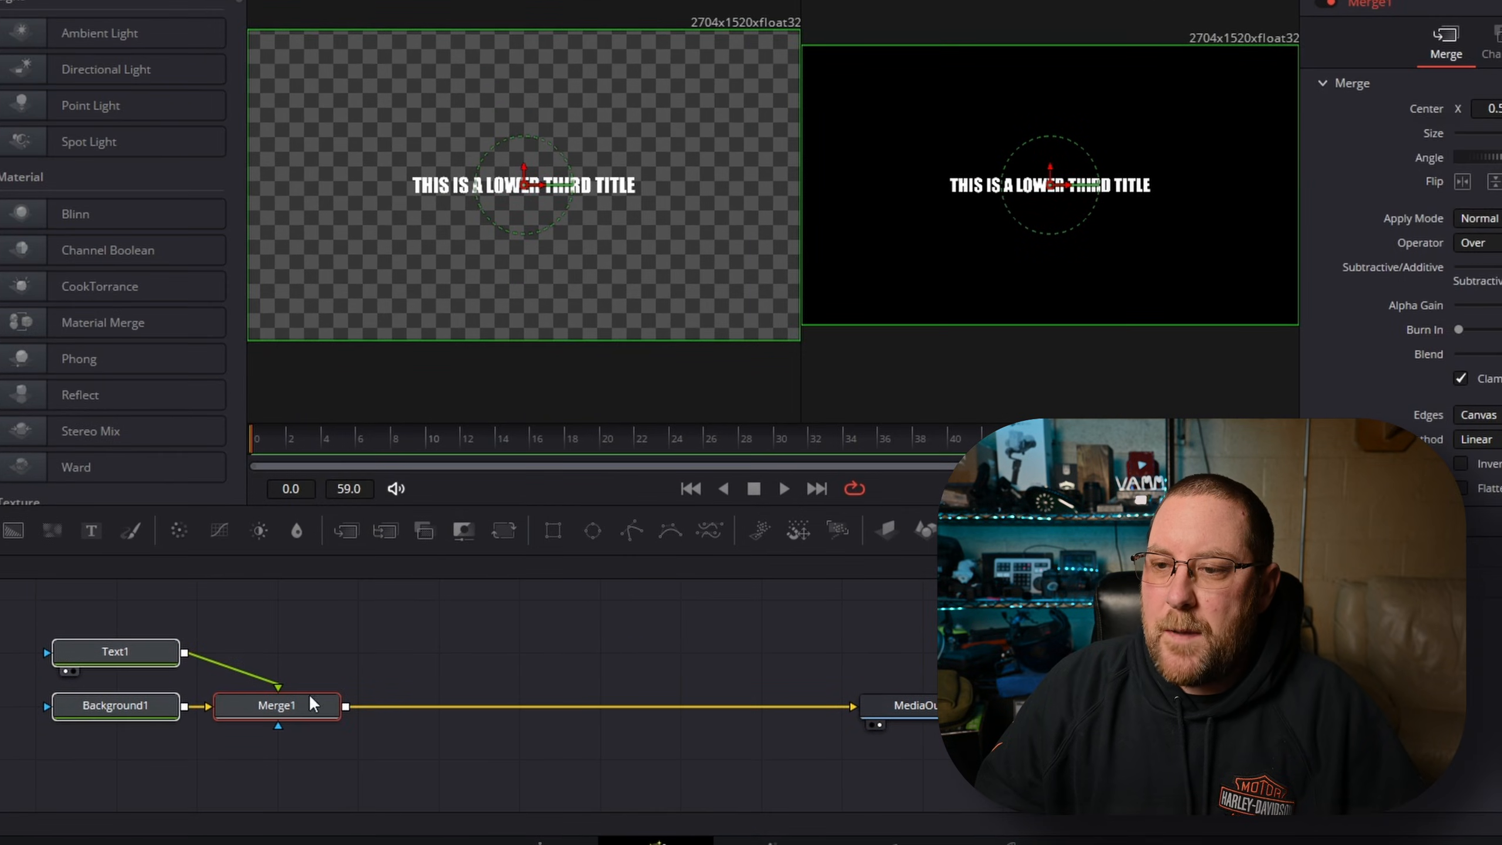
# Set Background1's solid color to the dark blue basic color (Red 0.0, Green about 0.333, Blue about 0.498).
pyautogui.click(151, 707)
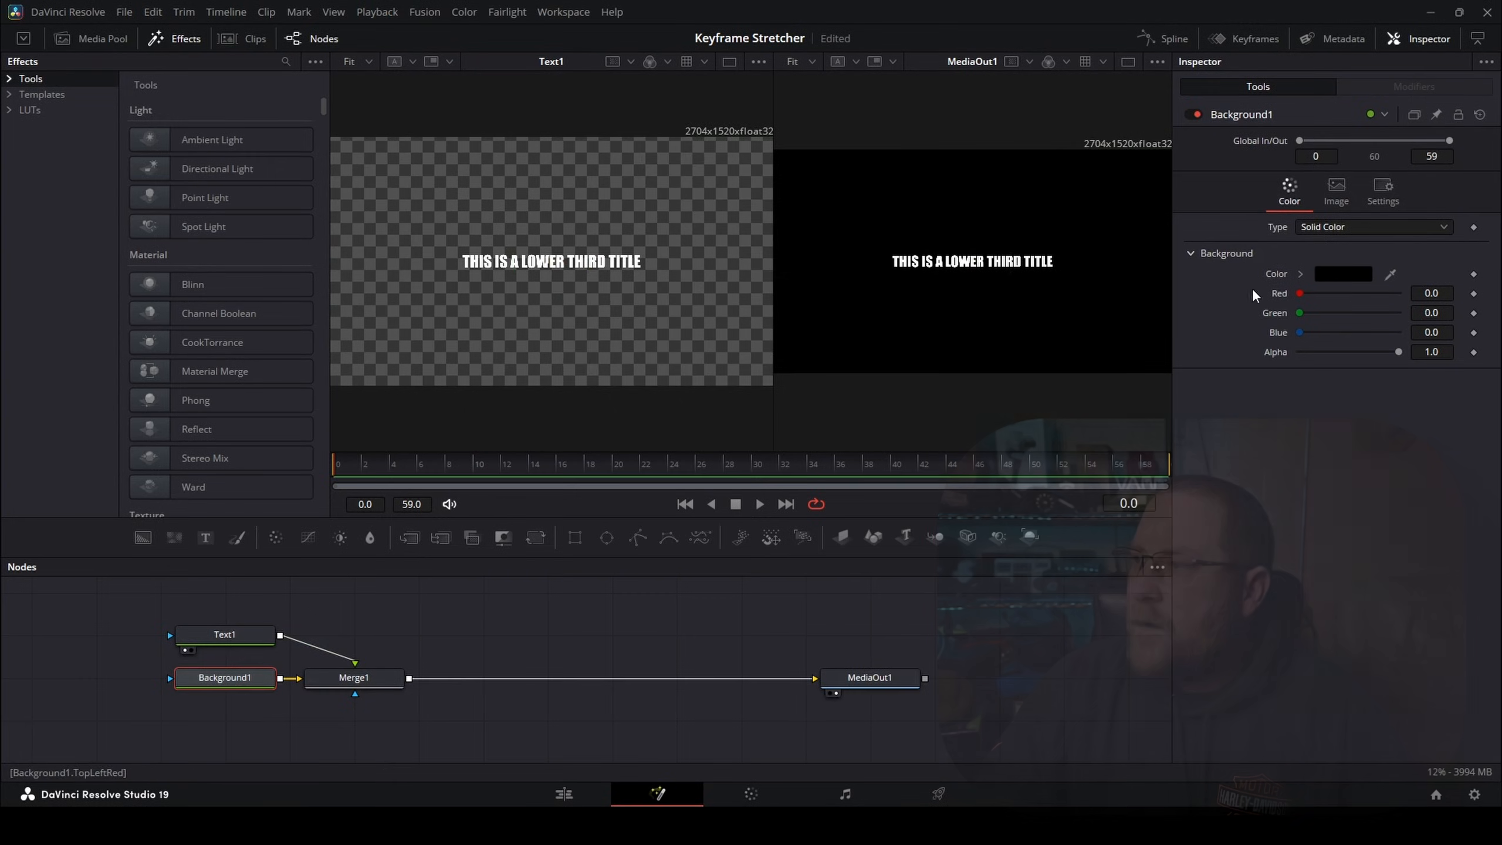
pyautogui.click(1348, 276)
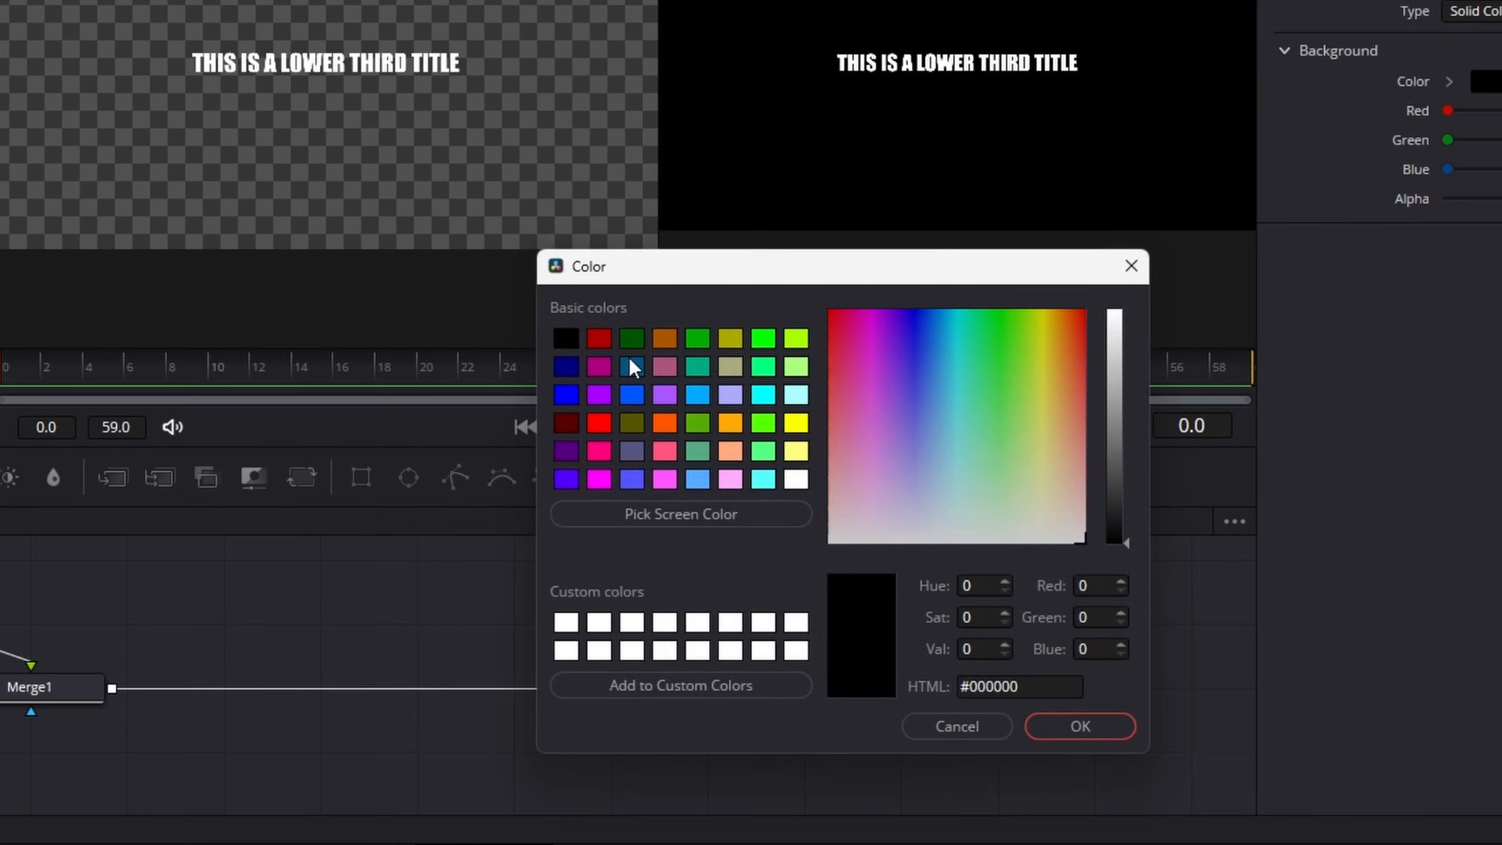
pyautogui.click(755, 464)
pyautogui.click(1117, 728)
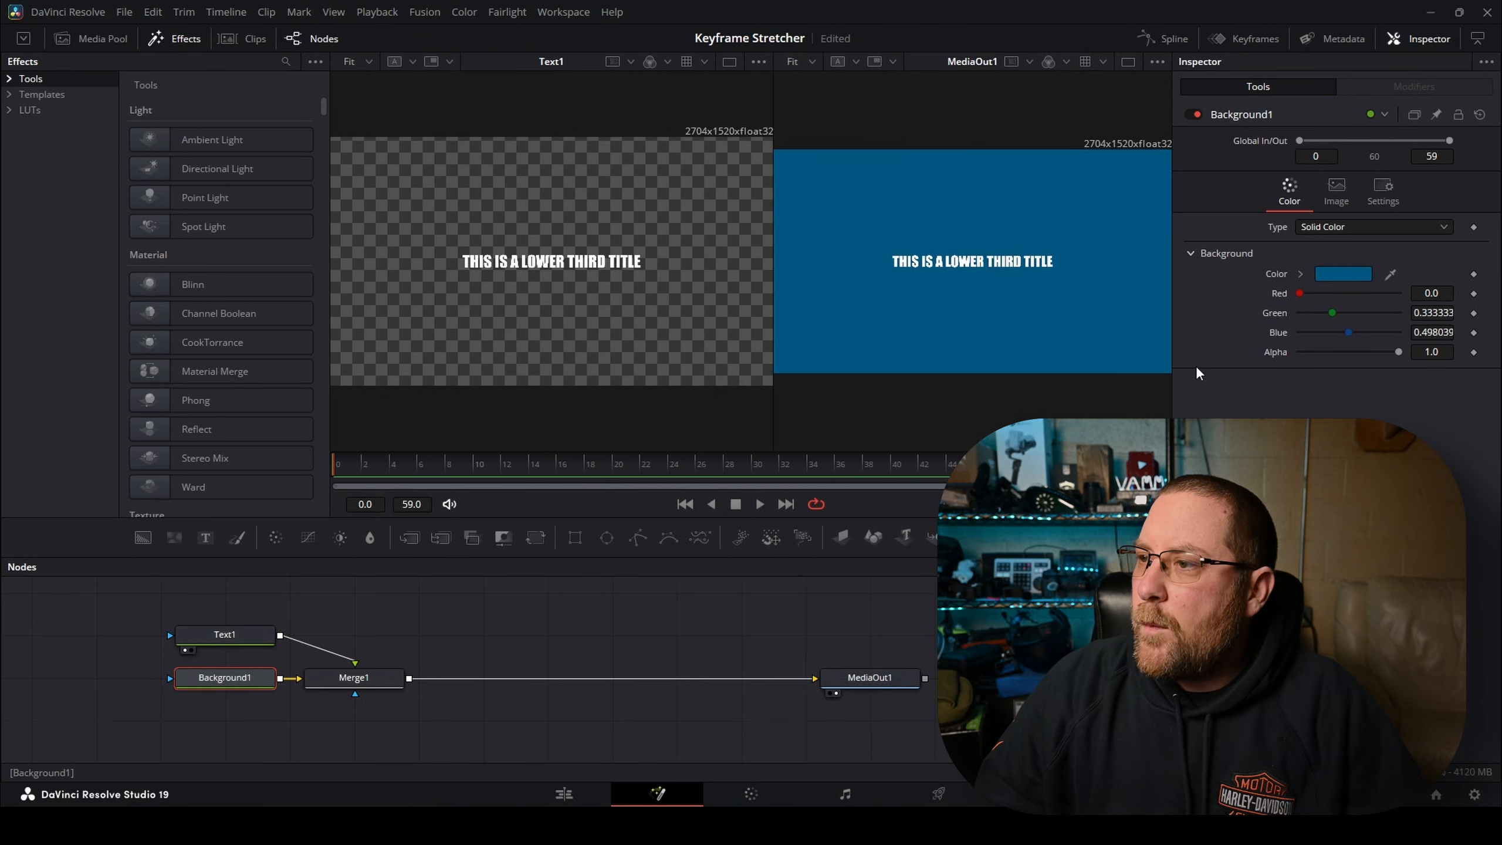
# Move Merge1 away from Background1 to make room and insert a Transform (Xf) node between them.
pyautogui.moveTo(396, 677); pyautogui.dragTo(594, 677)
pyautogui.click(260, 677)
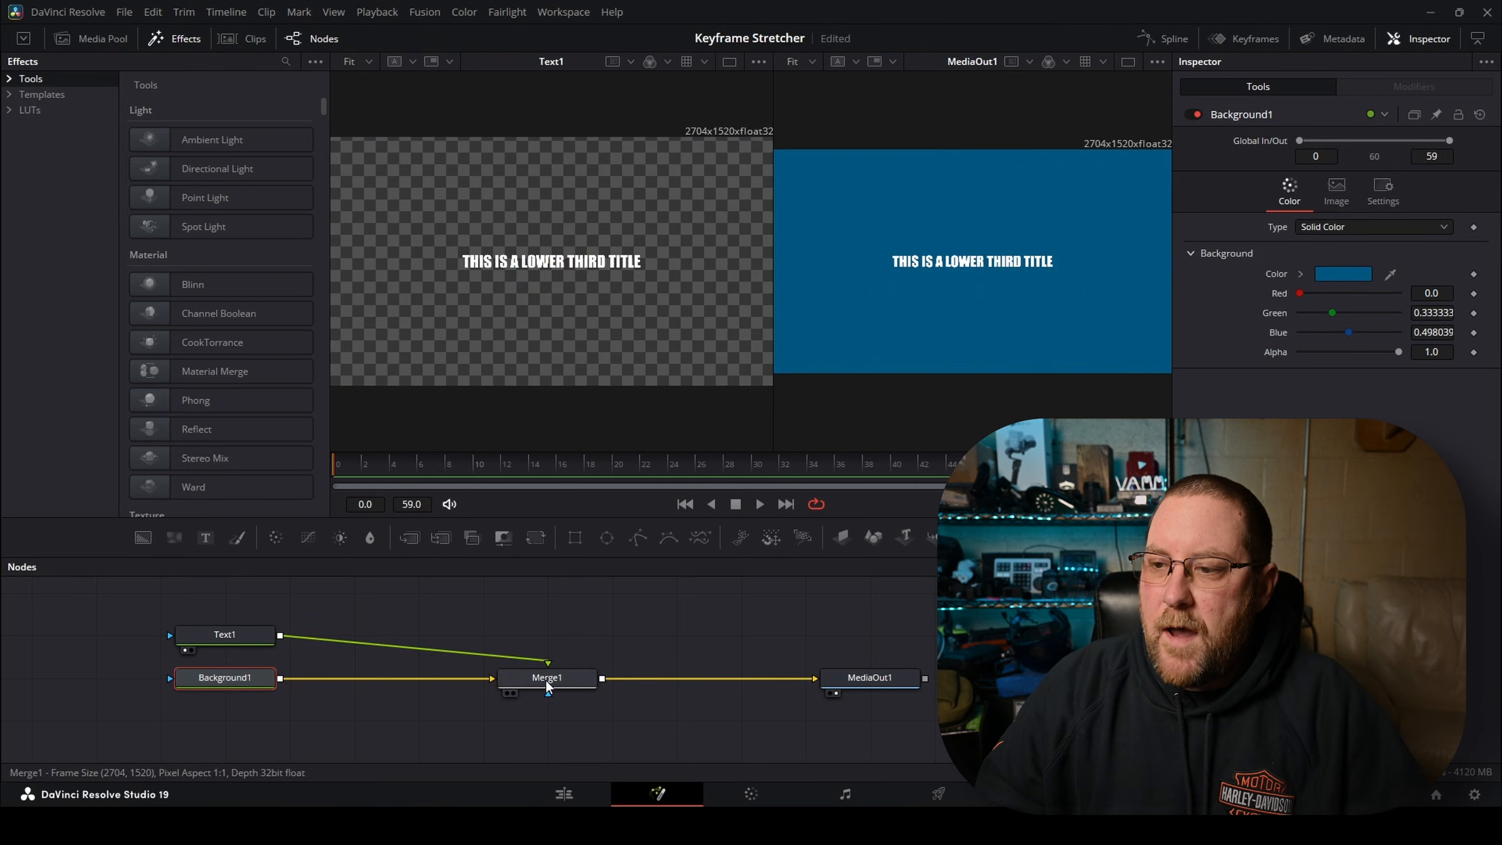
pyautogui.moveTo(524, 680); pyautogui.dragTo(589, 680)
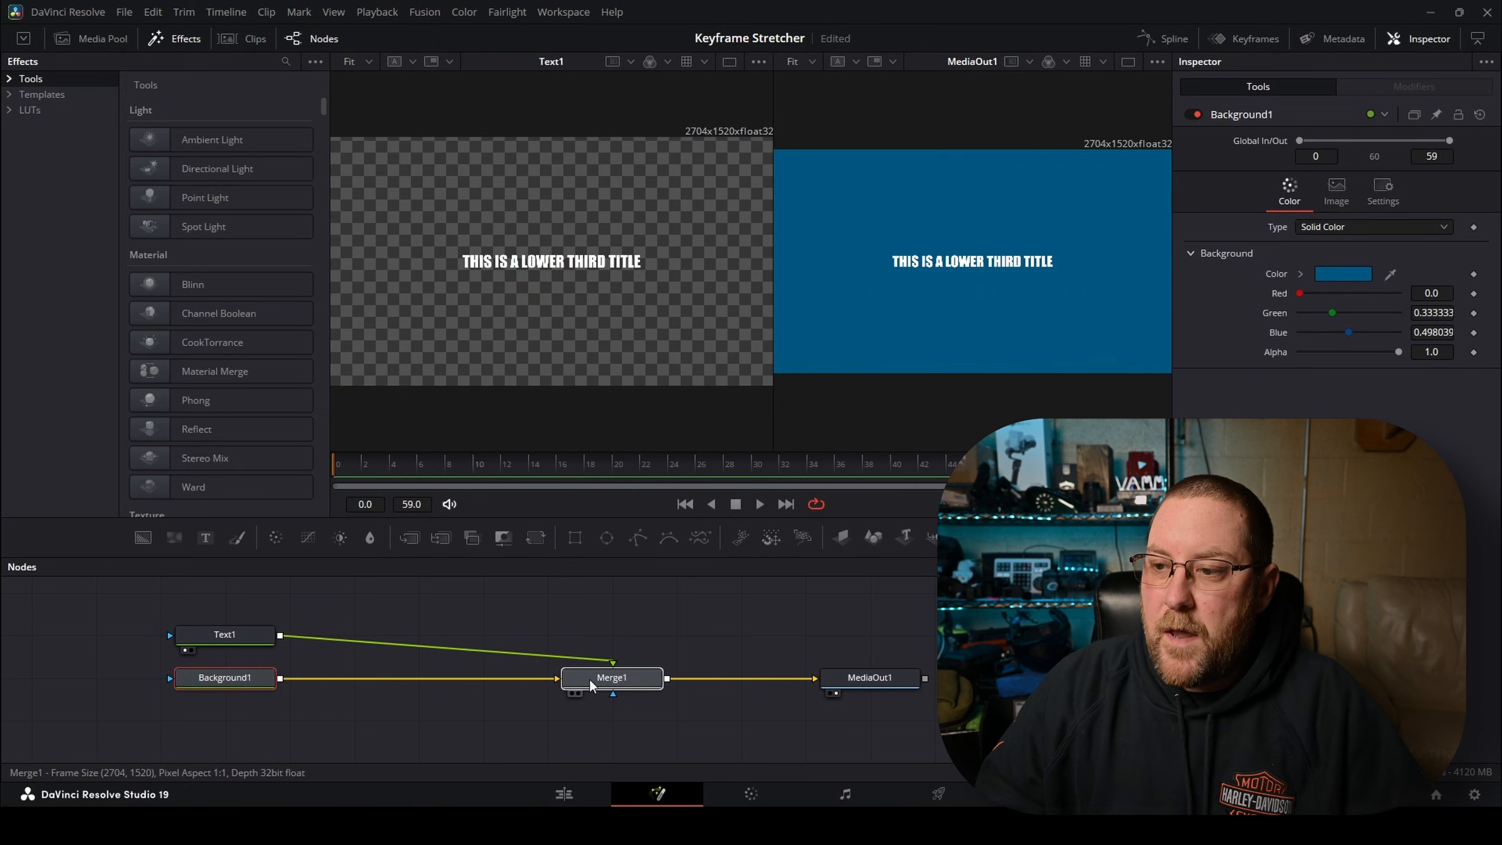
pyautogui.click(226, 678)
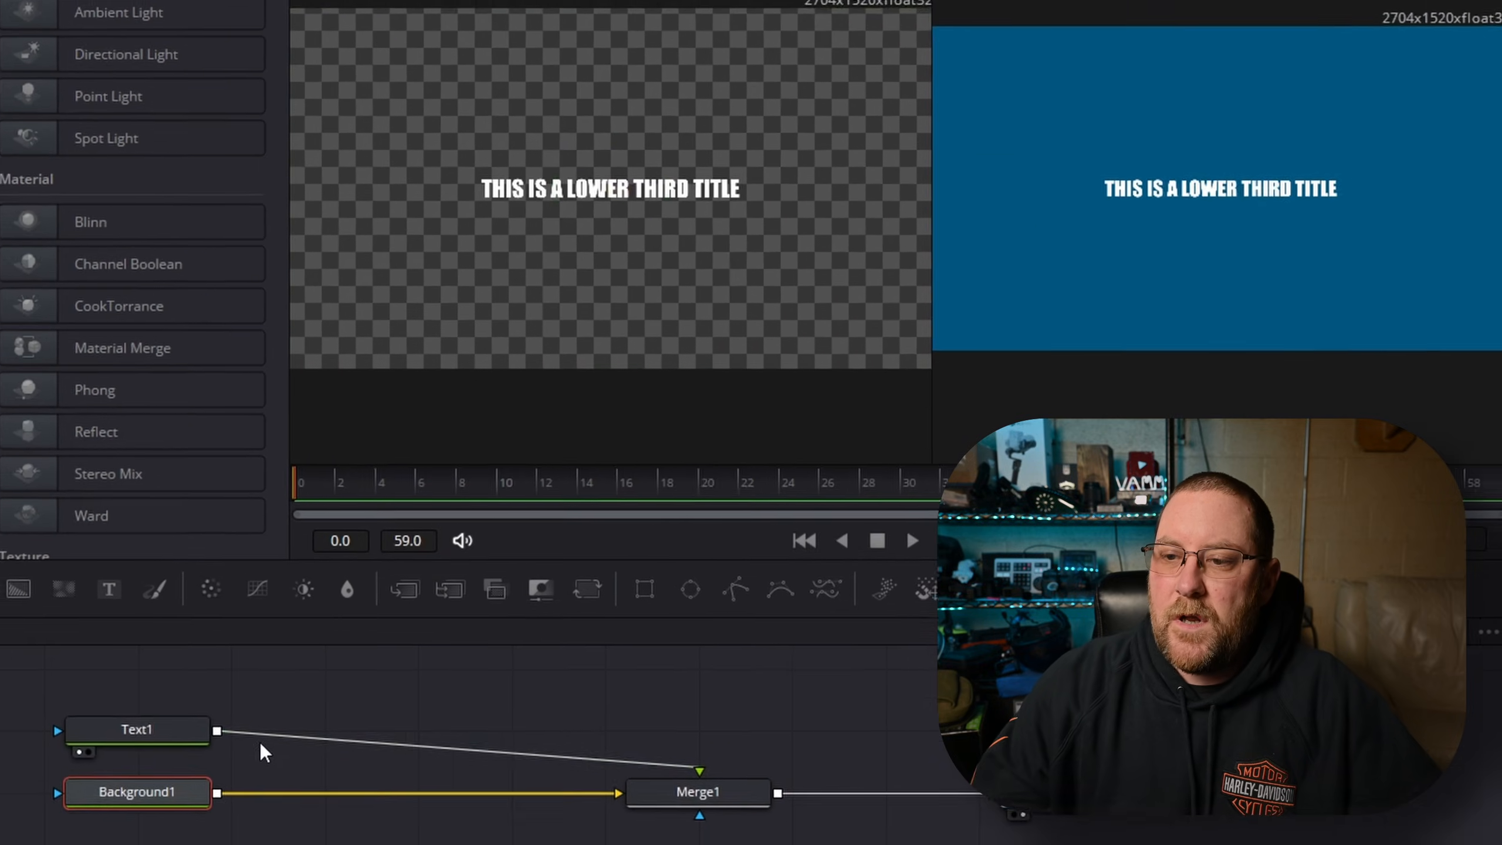
pyautogui.hotkey('shift', 'space')
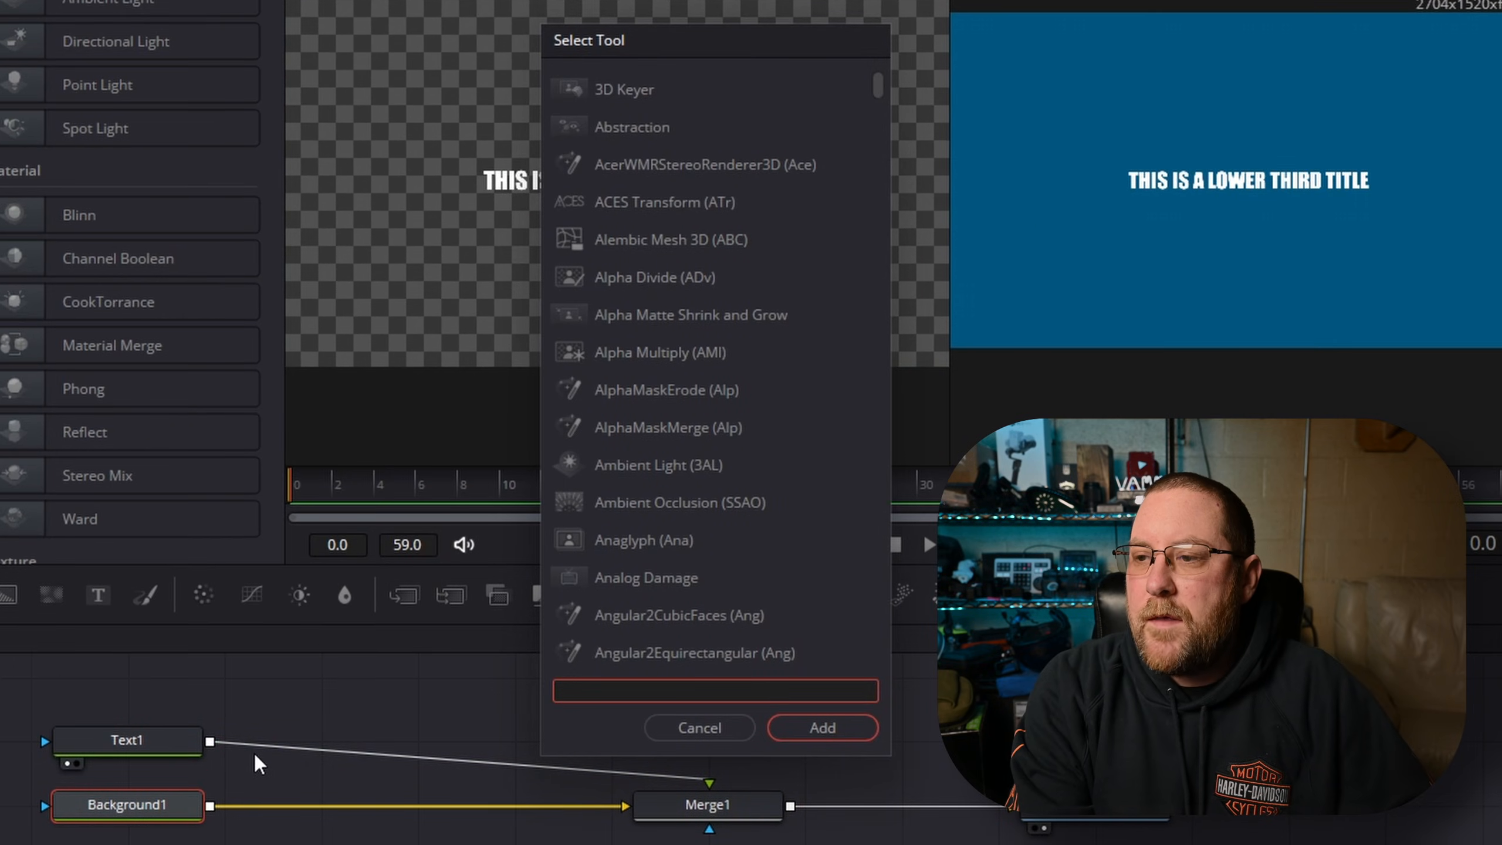
pyautogui.write('trans')
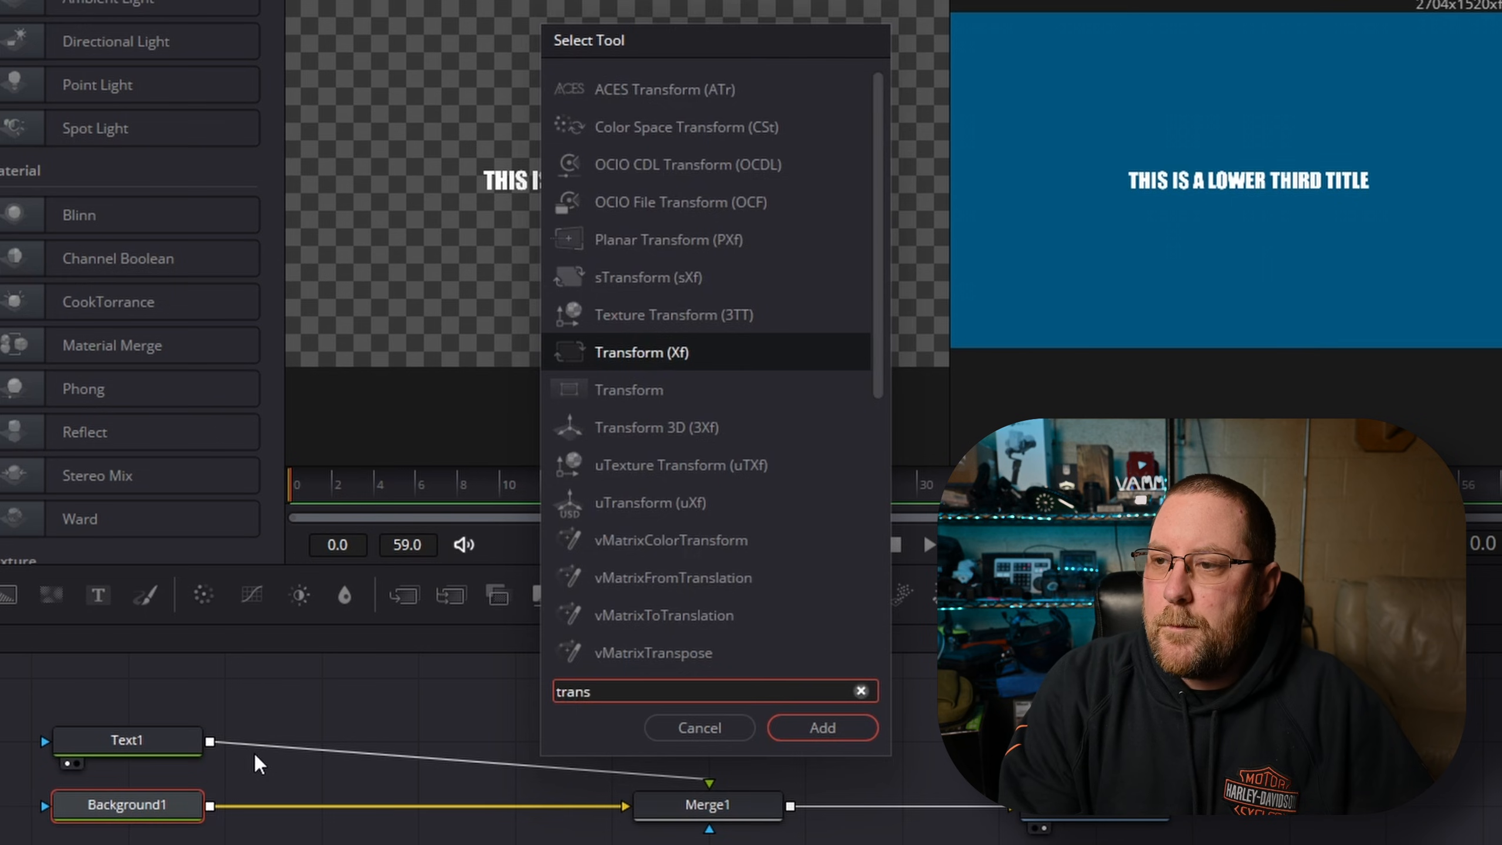
pyautogui.press('Return')
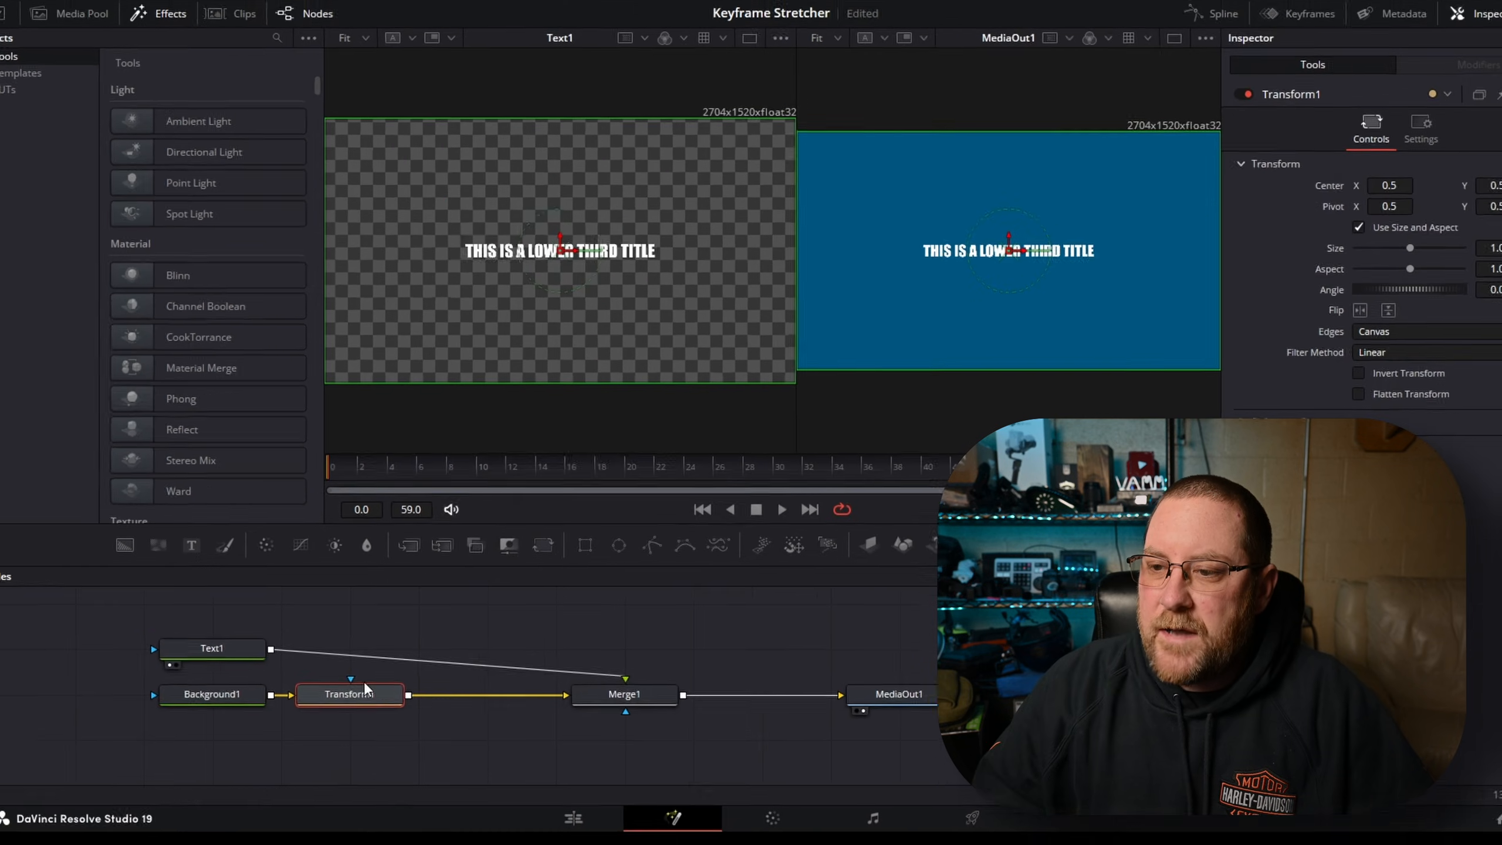
pyautogui.moveTo(364, 687); pyautogui.dragTo(414, 685)
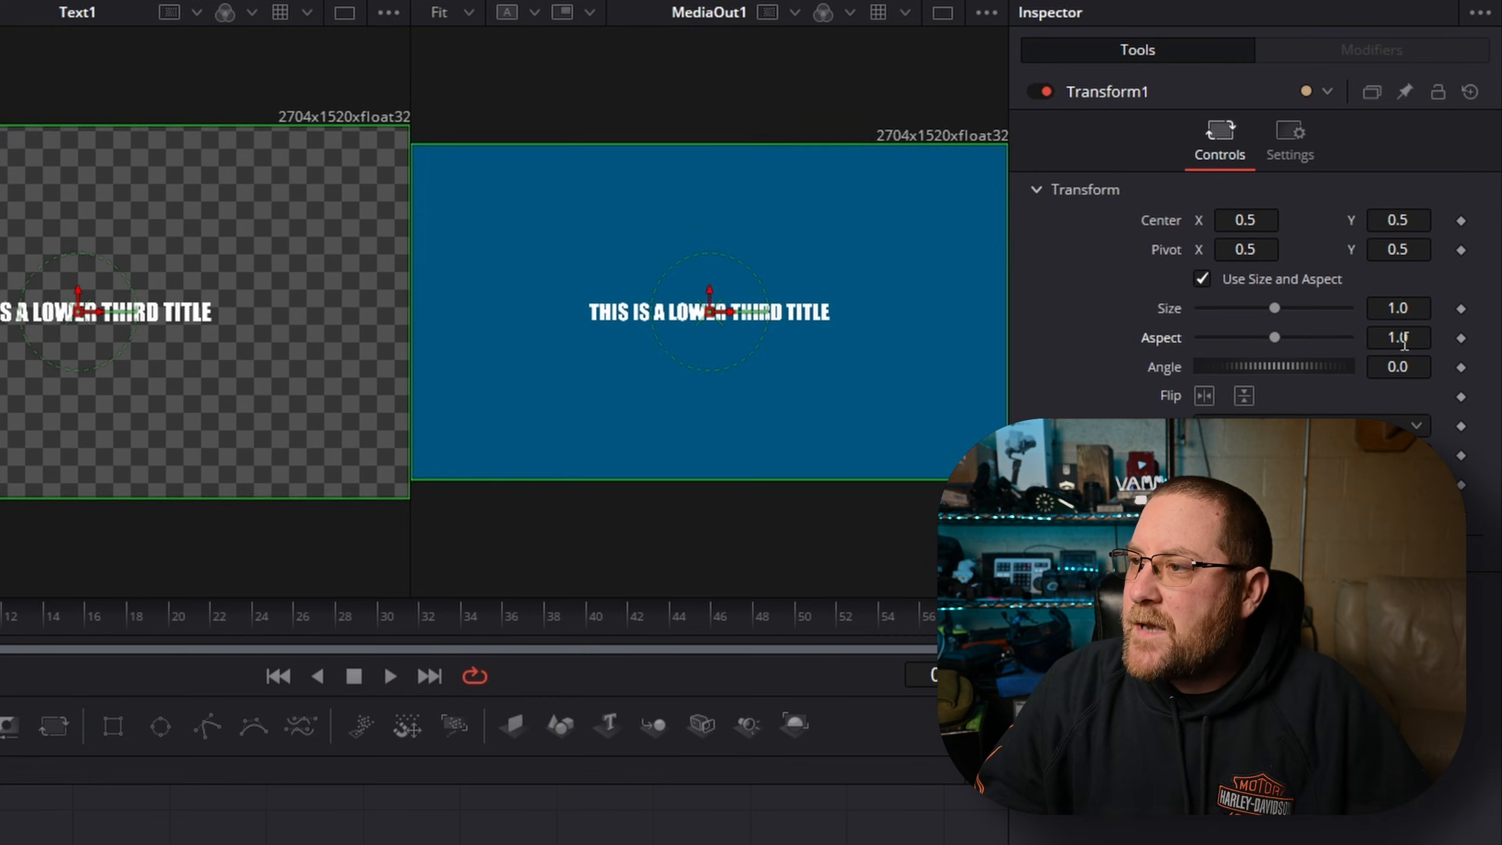
# Flatten the blue background into a bar with Transform1's Aspect at about 0.134 and Center X at about 0.228.
pyautogui.moveTo(1431, 278); pyautogui.dragTo(1411, 278)
pyautogui.moveTo(1397, 337); pyautogui.dragTo(1337, 337)
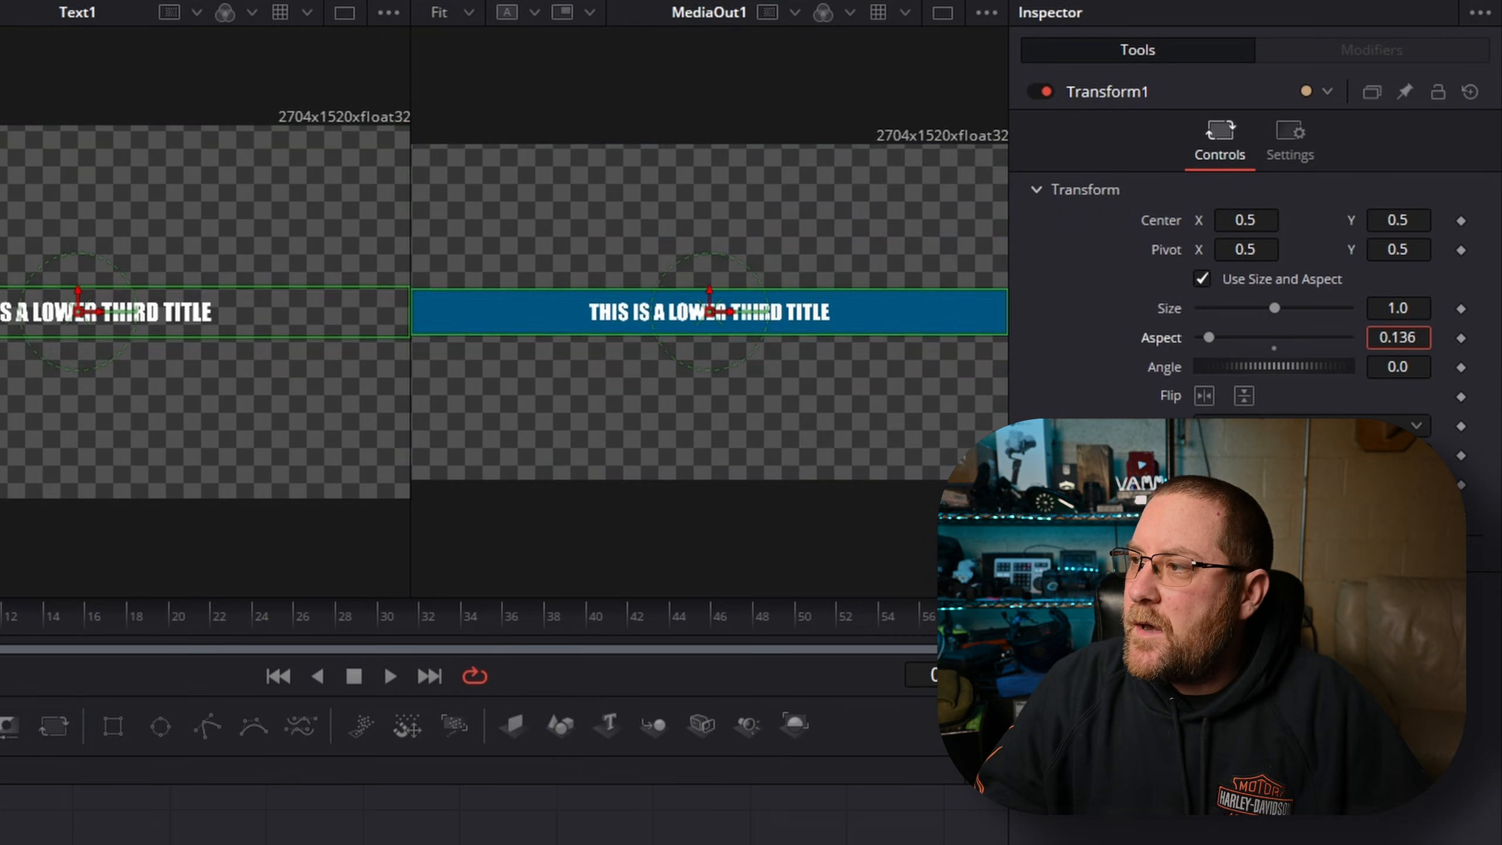
pyautogui.moveTo(1245, 220); pyautogui.dragTo(1220, 220)
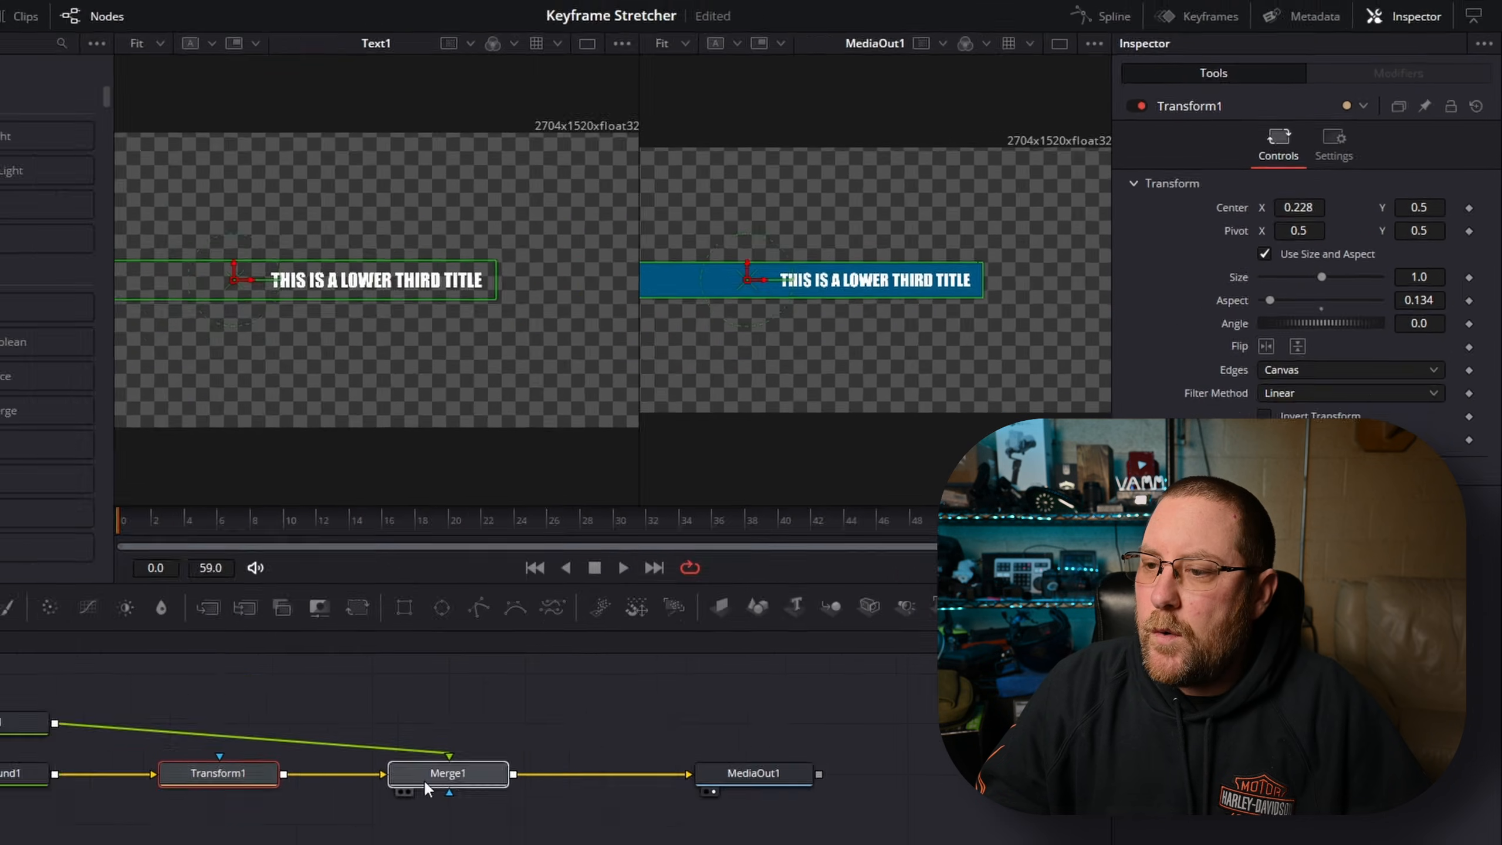
# Move Merge1 next to Transform1 and shift the title in Text1's layout to Center X 0.225.
pyautogui.moveTo(423, 780); pyautogui.dragTo(348, 780)
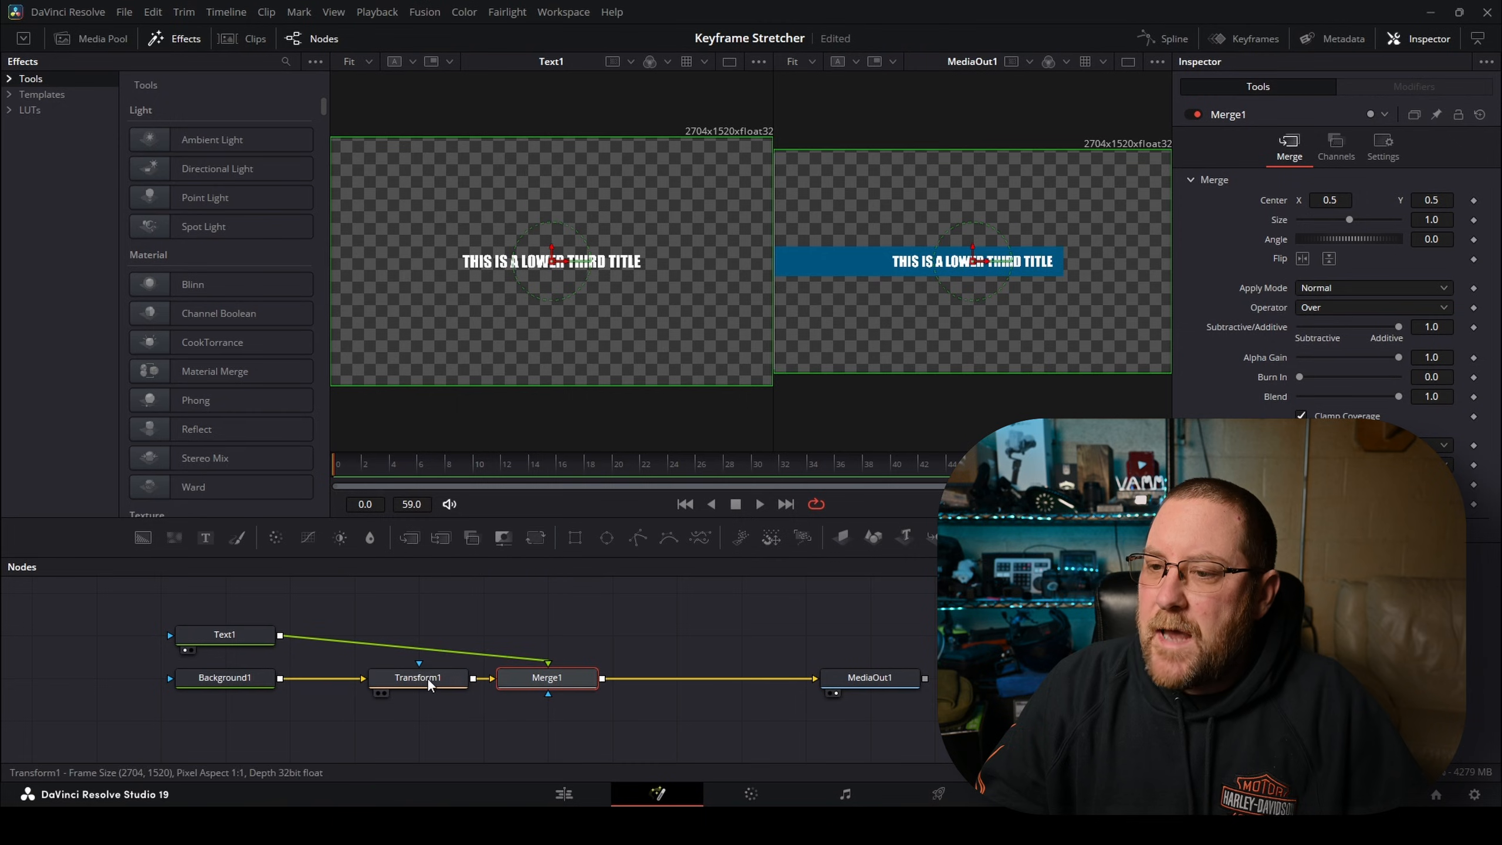
pyautogui.click(244, 637)
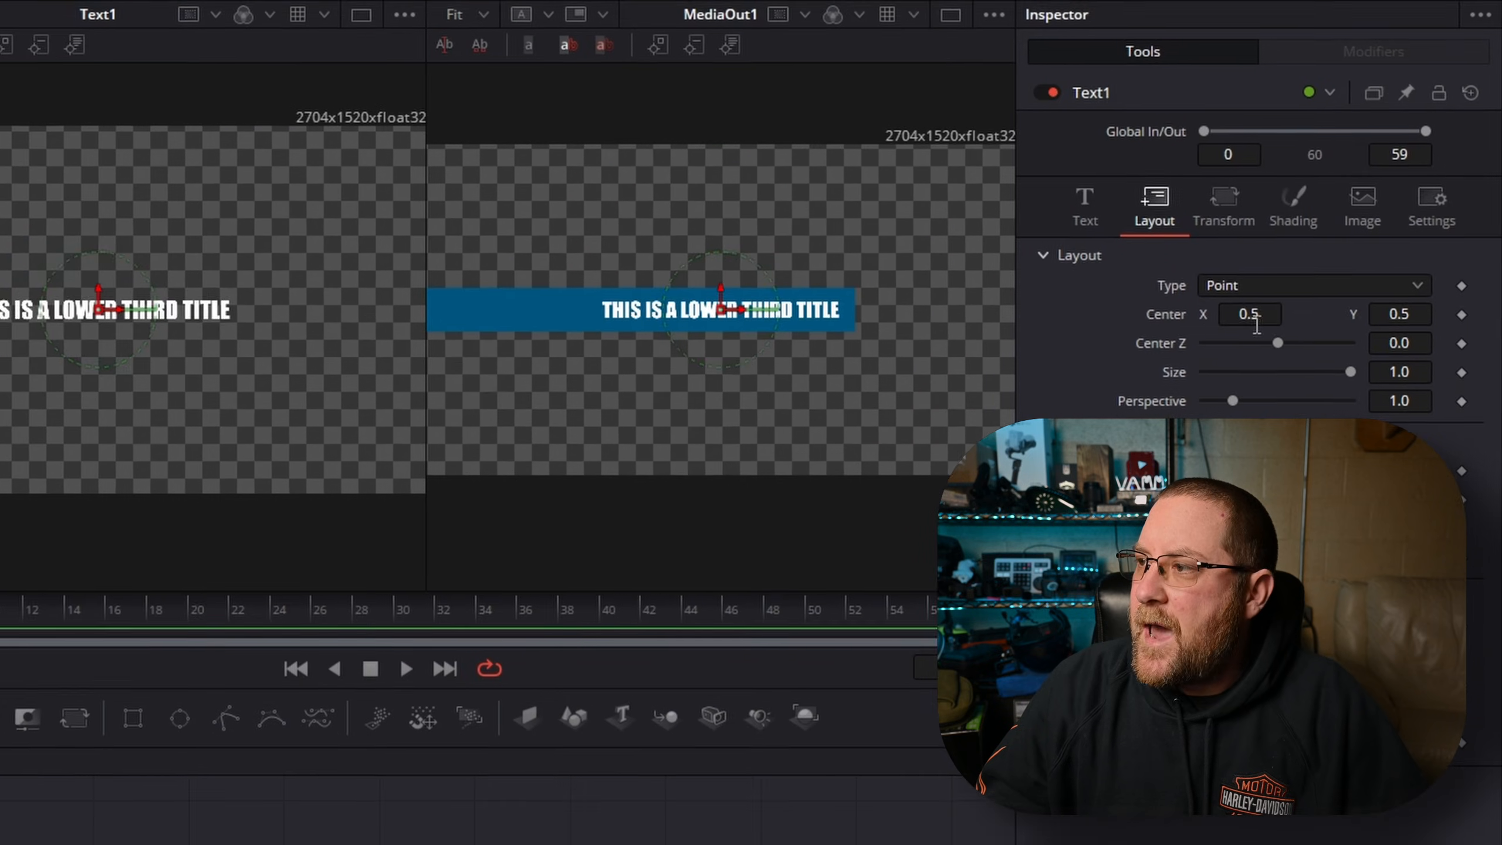
pyautogui.moveTo(1257, 323); pyautogui.dragTo(1135, 322)
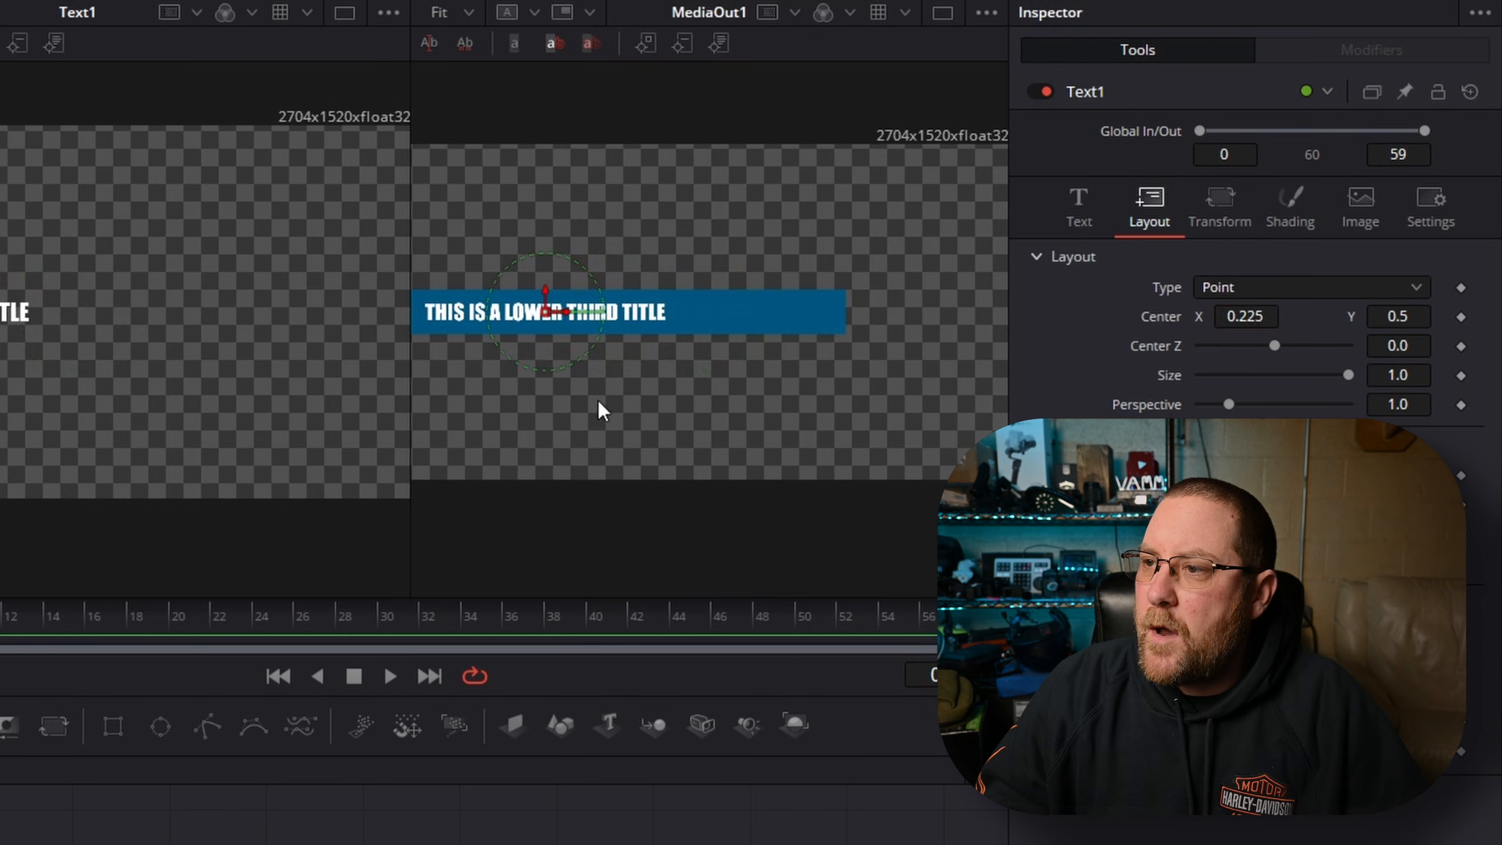
# Shift the blue bar with Transform1 to Center X about -0.05 so it ends just past the title text.
pyautogui.moveTo(568, 408); pyautogui.dragTo(699, 423)
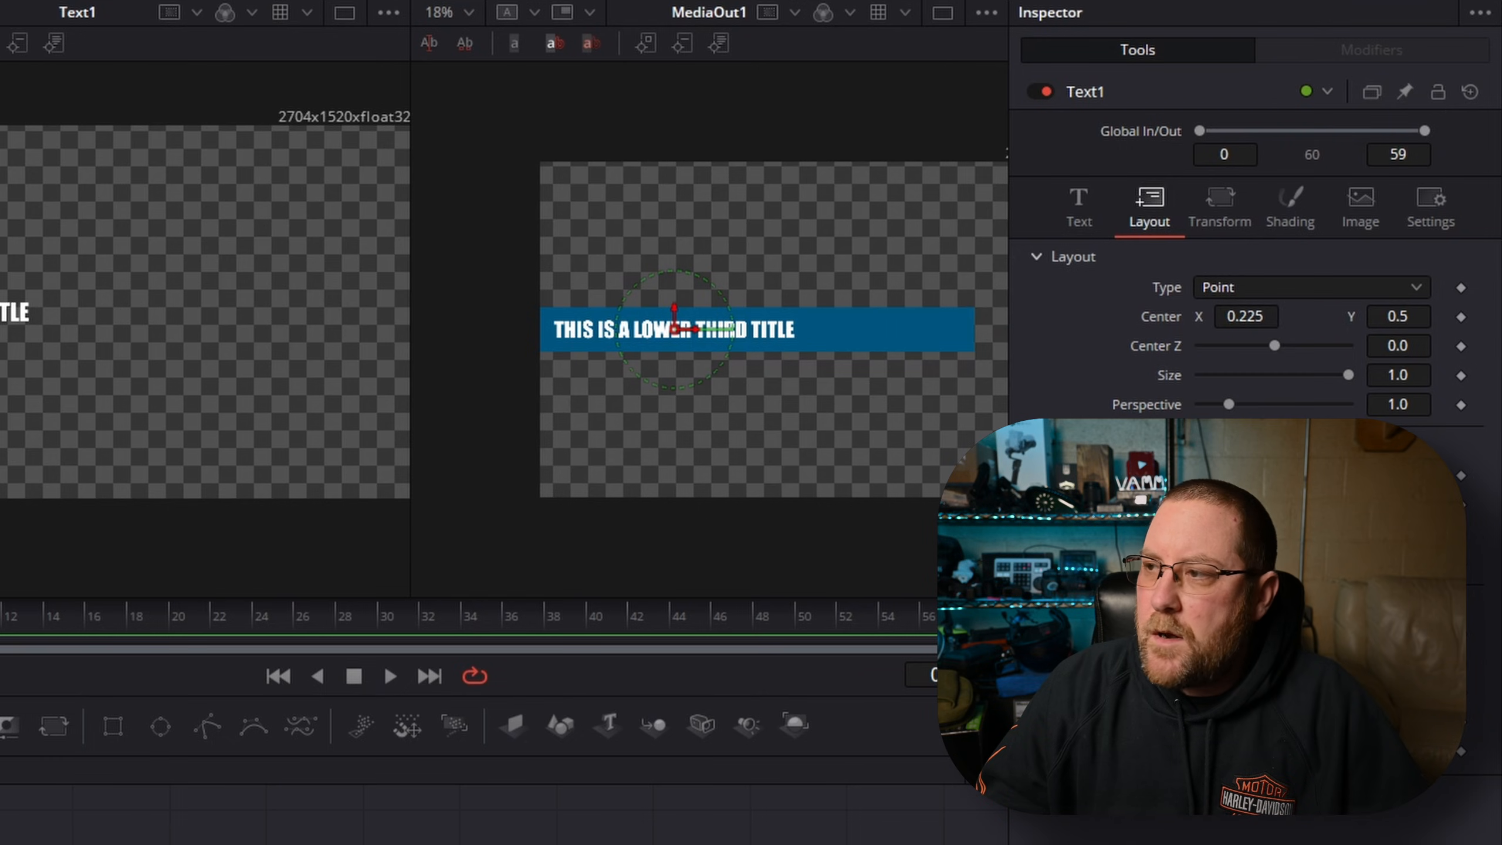
pyautogui.click(769, 840)
pyautogui.moveTo(1245, 220); pyautogui.dragTo(1192, 220)
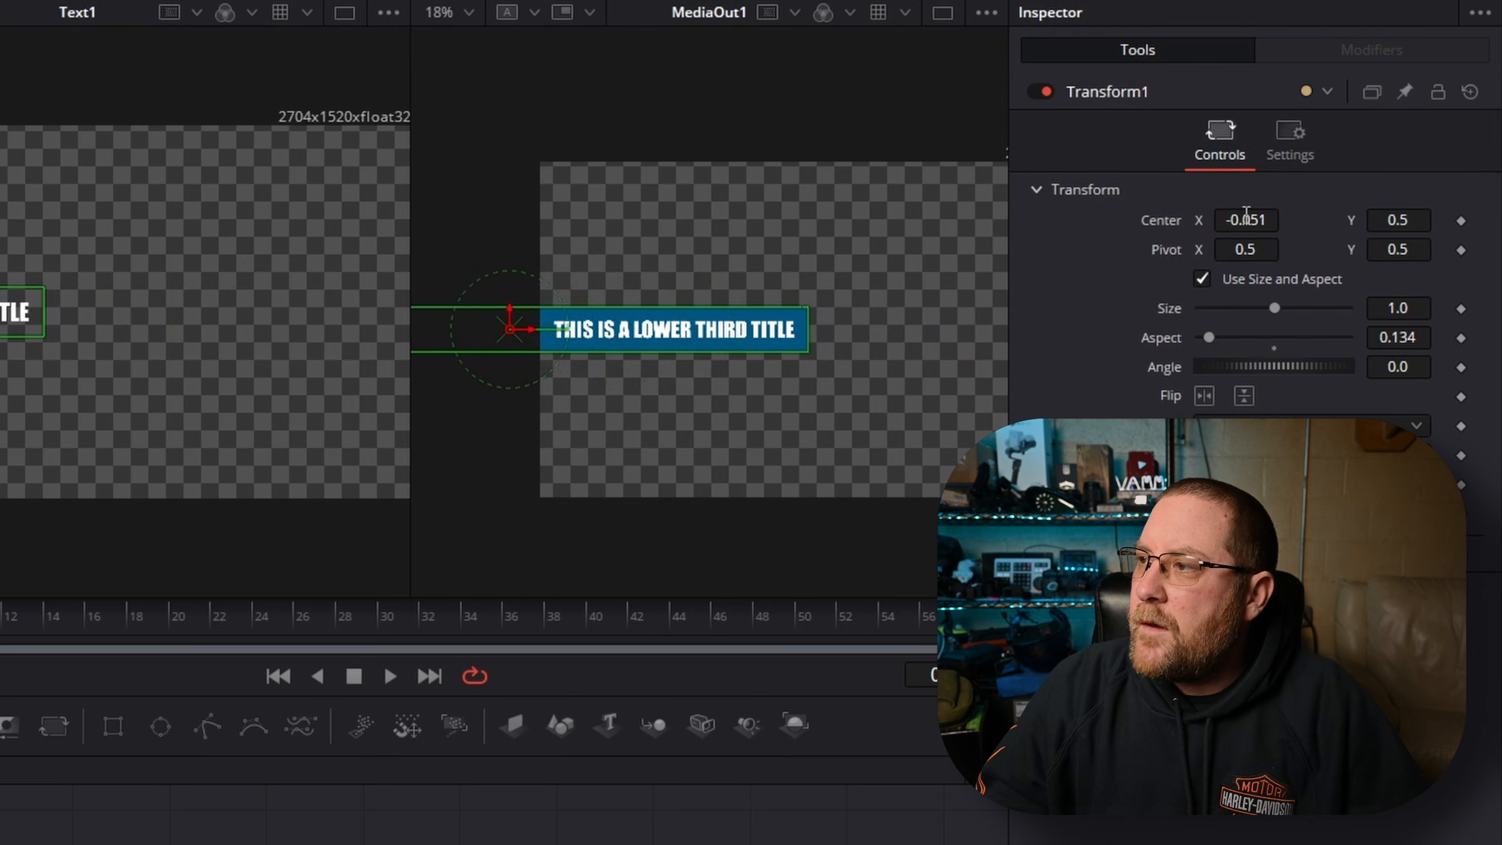
pyautogui.moveTo(1250, 216); pyautogui.dragTo(1254, 215)
# Move Transform1 and Merge1 closer to Background1 and select Merge1.
pyautogui.moveTo(556, 723); pyautogui.dragTo(370, 685)
pyautogui.click(495, 688)
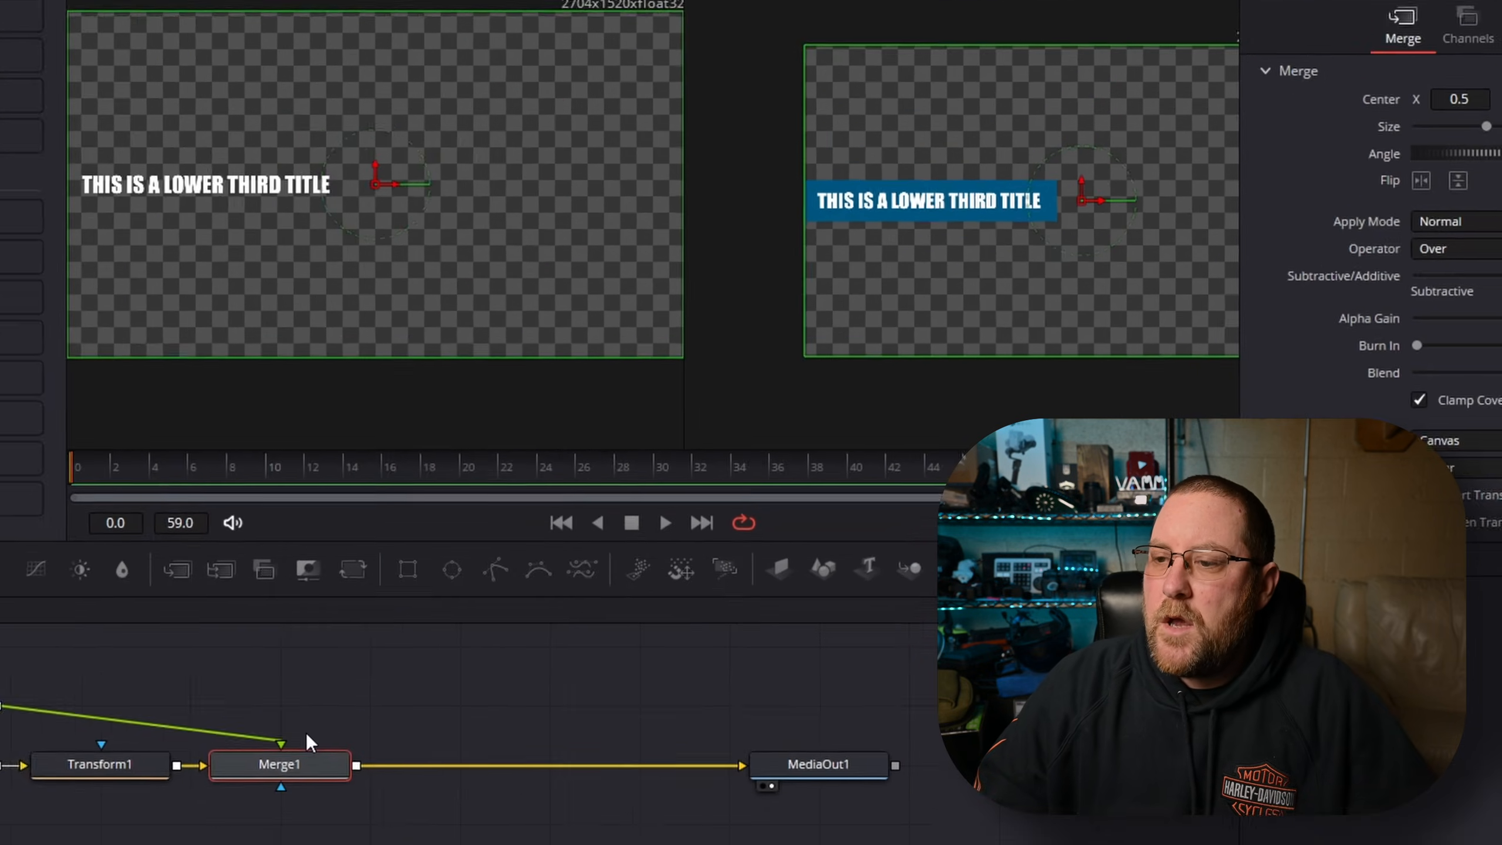
# Add a Transform node after Merge1 and lower the combined title and bar to Center Y 0.177.
pyautogui.hotkey('shift', 'space')
pyautogui.write('trans')
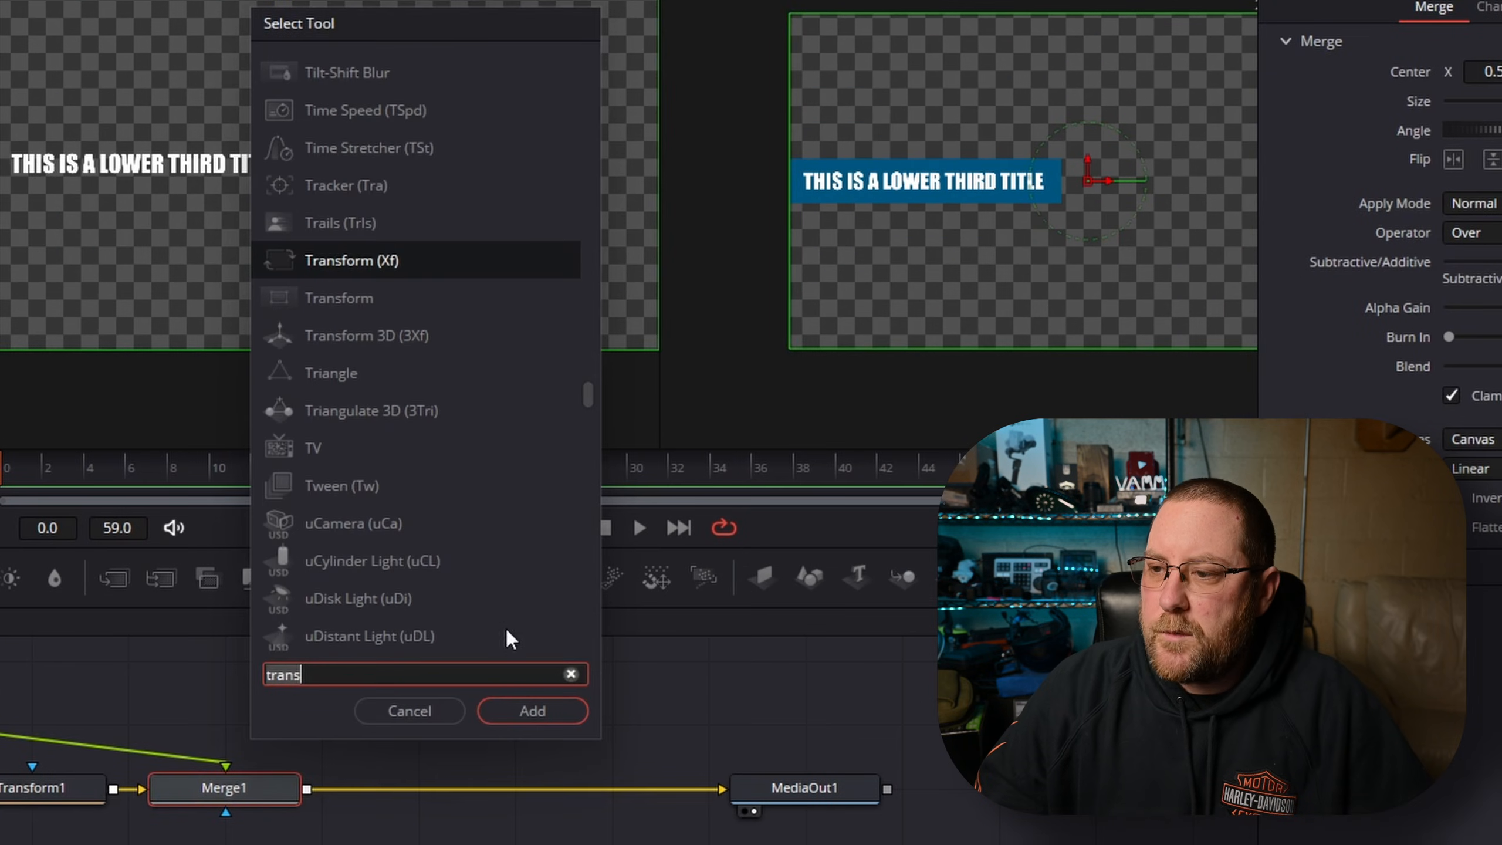
pyautogui.click(539, 718)
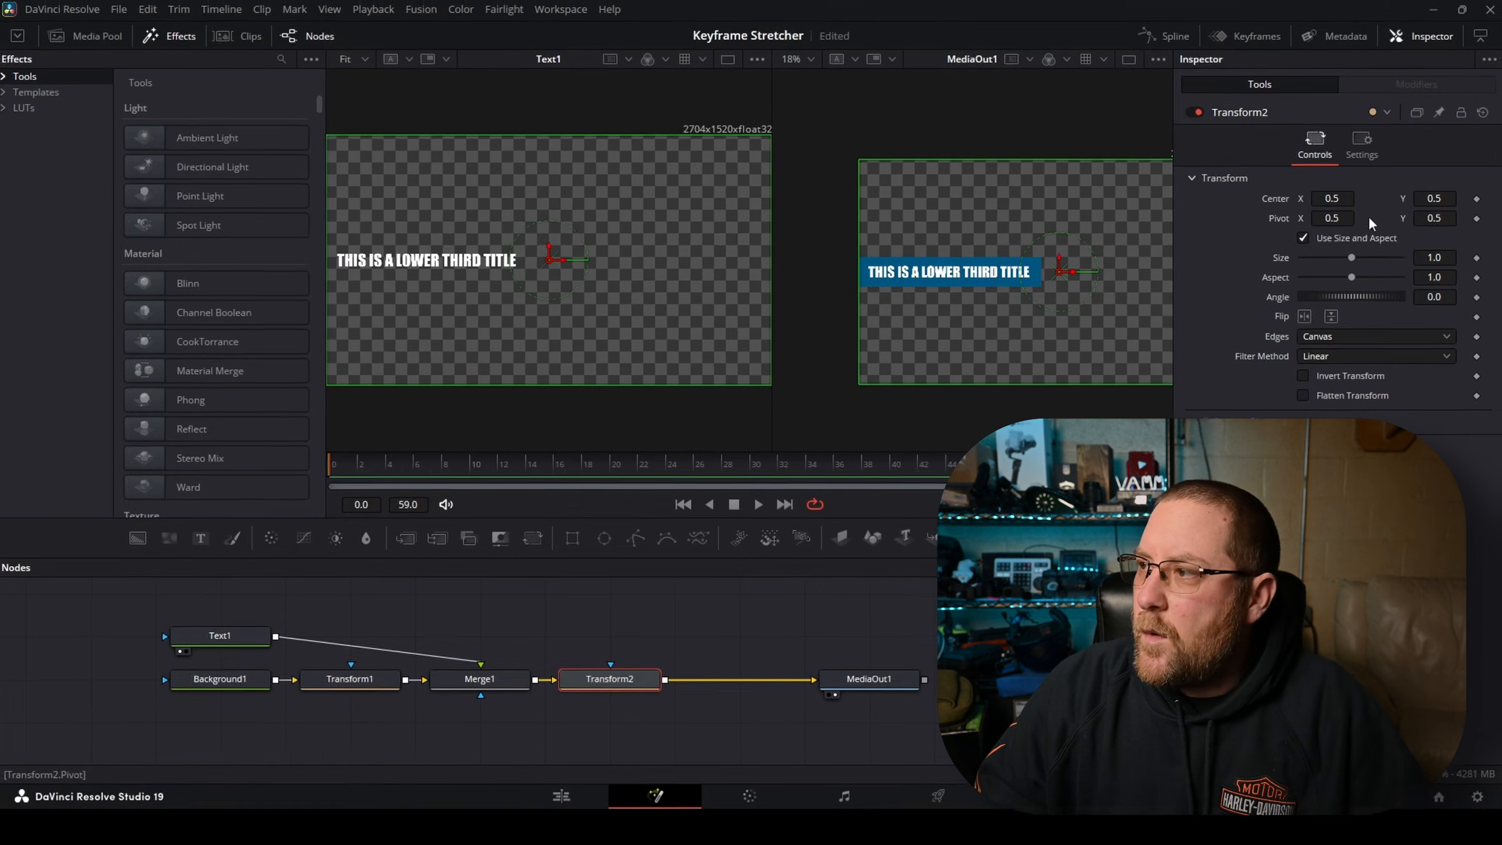
pyautogui.moveTo(1433, 199); pyautogui.dragTo(1301, 219)
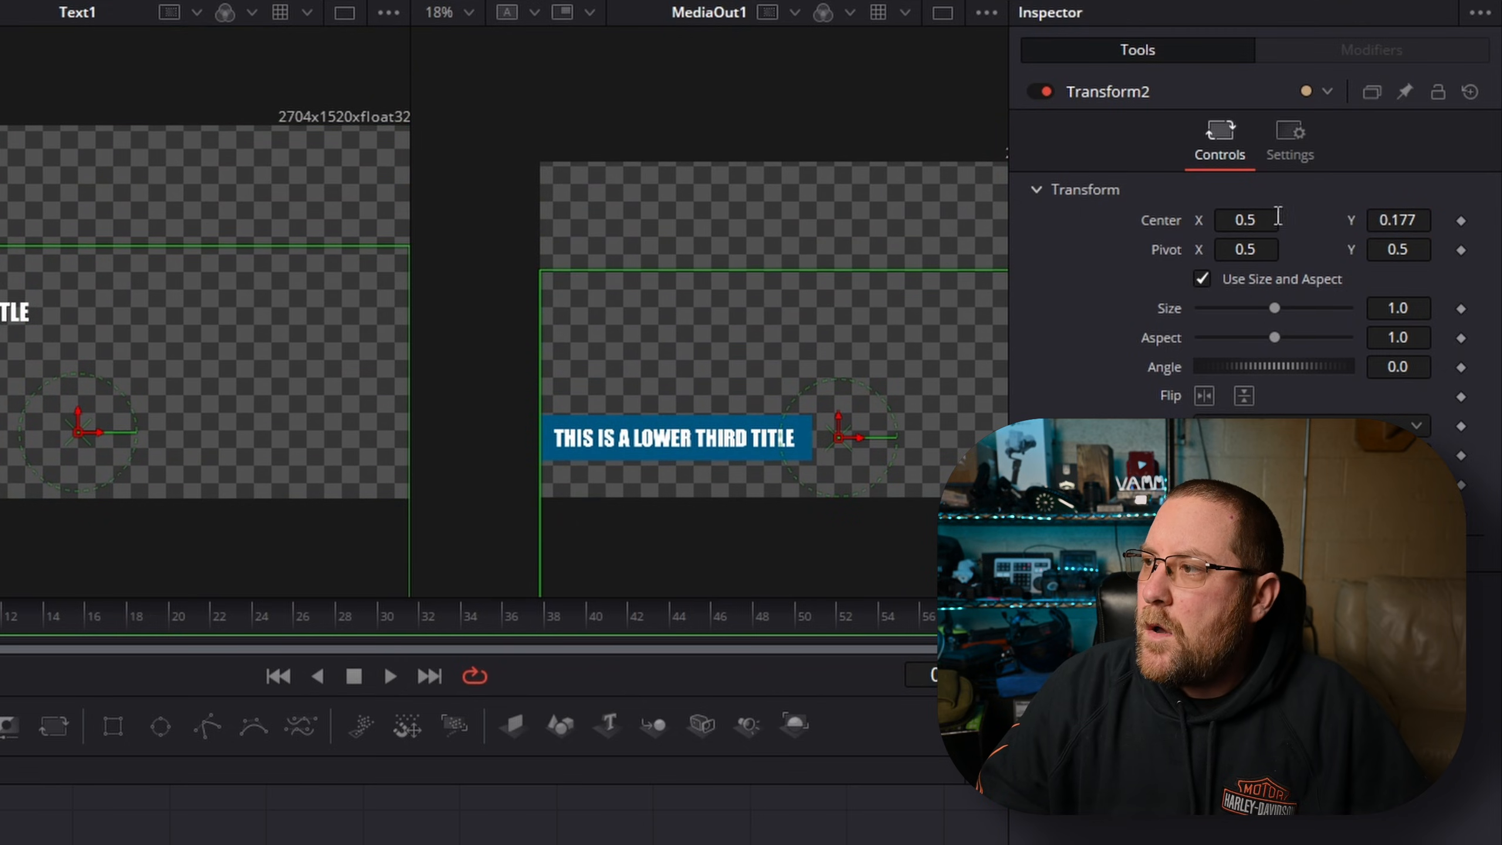
# Animate Transform2's Center X with keyframes from 0.027 at frame 0 to 0.565 at frame 29.
pyautogui.moveTo(1251, 220); pyautogui.dragTo(1102, 220)
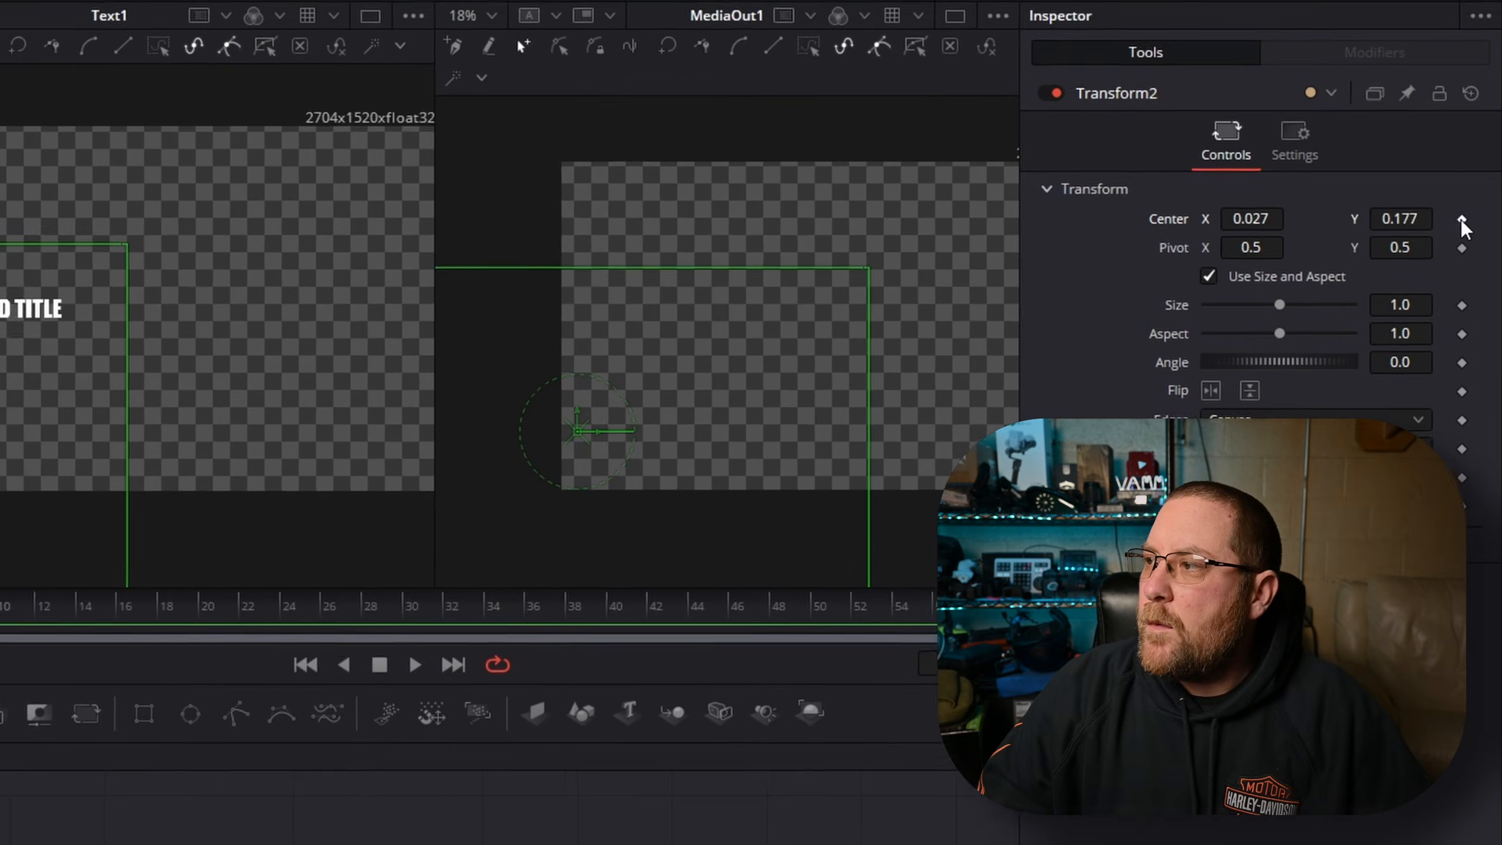
pyautogui.click(1473, 201)
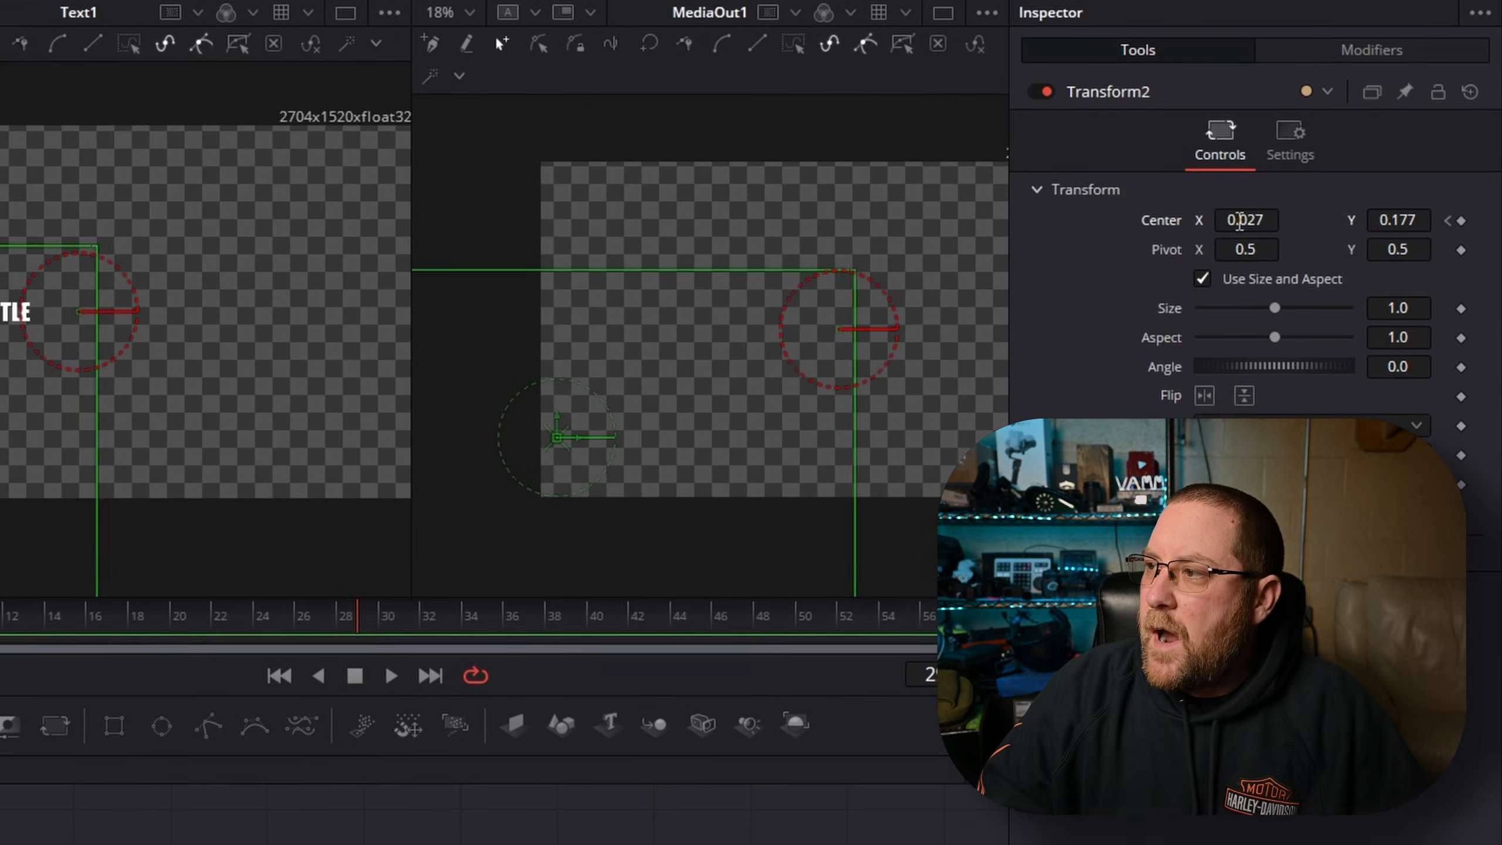
pyautogui.moveTo(1239, 220); pyautogui.dragTo(1302, 220)
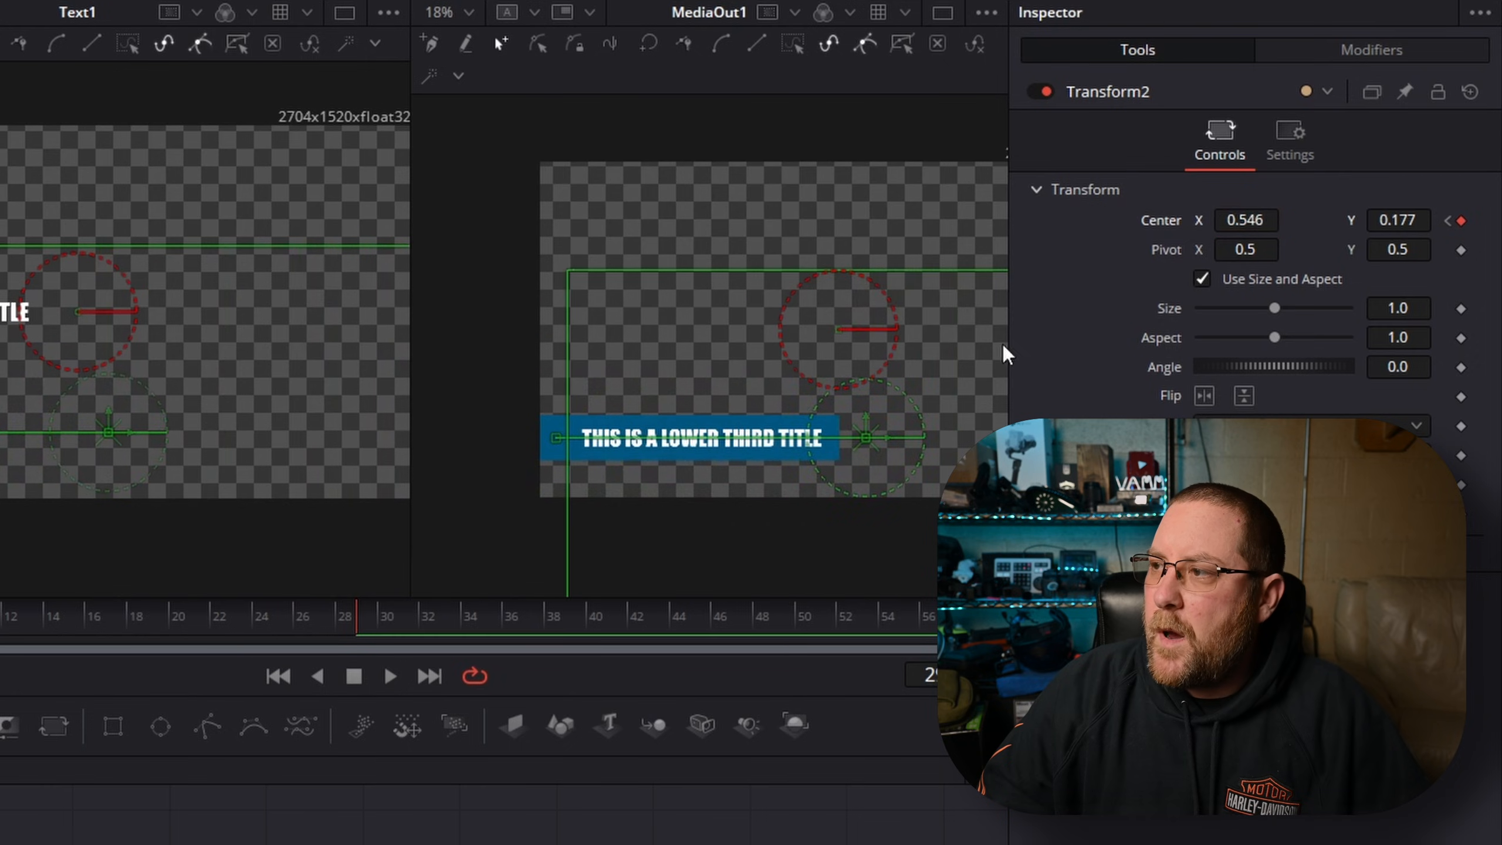
pyautogui.moveTo(1256, 207); pyautogui.dragTo(1243, 220)
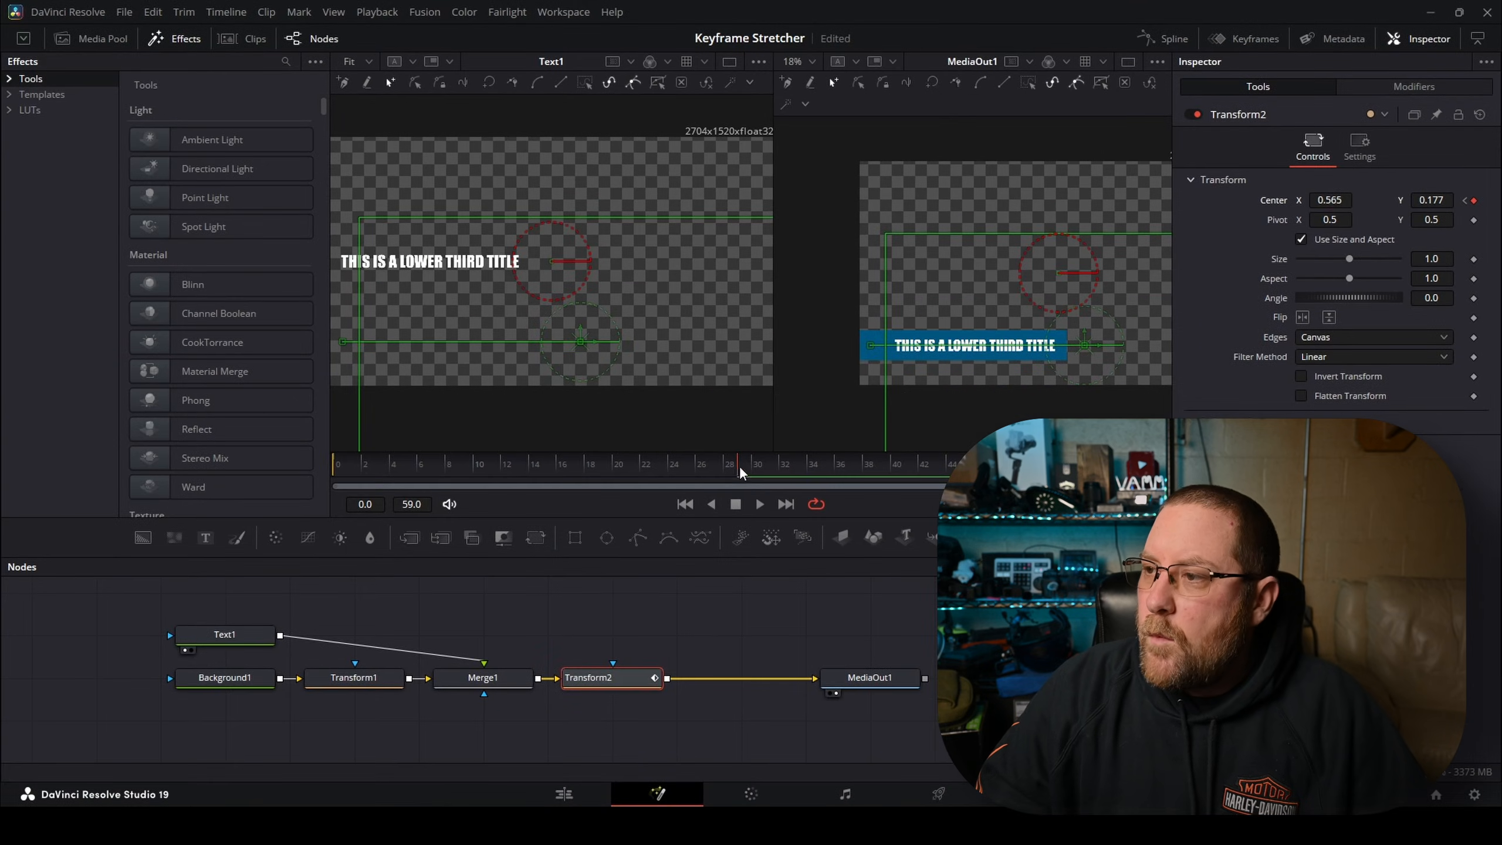
# Add a Transform2 Center keyframe at frame 32 to hold the title at X 0.565.
pyautogui.click(769, 465)
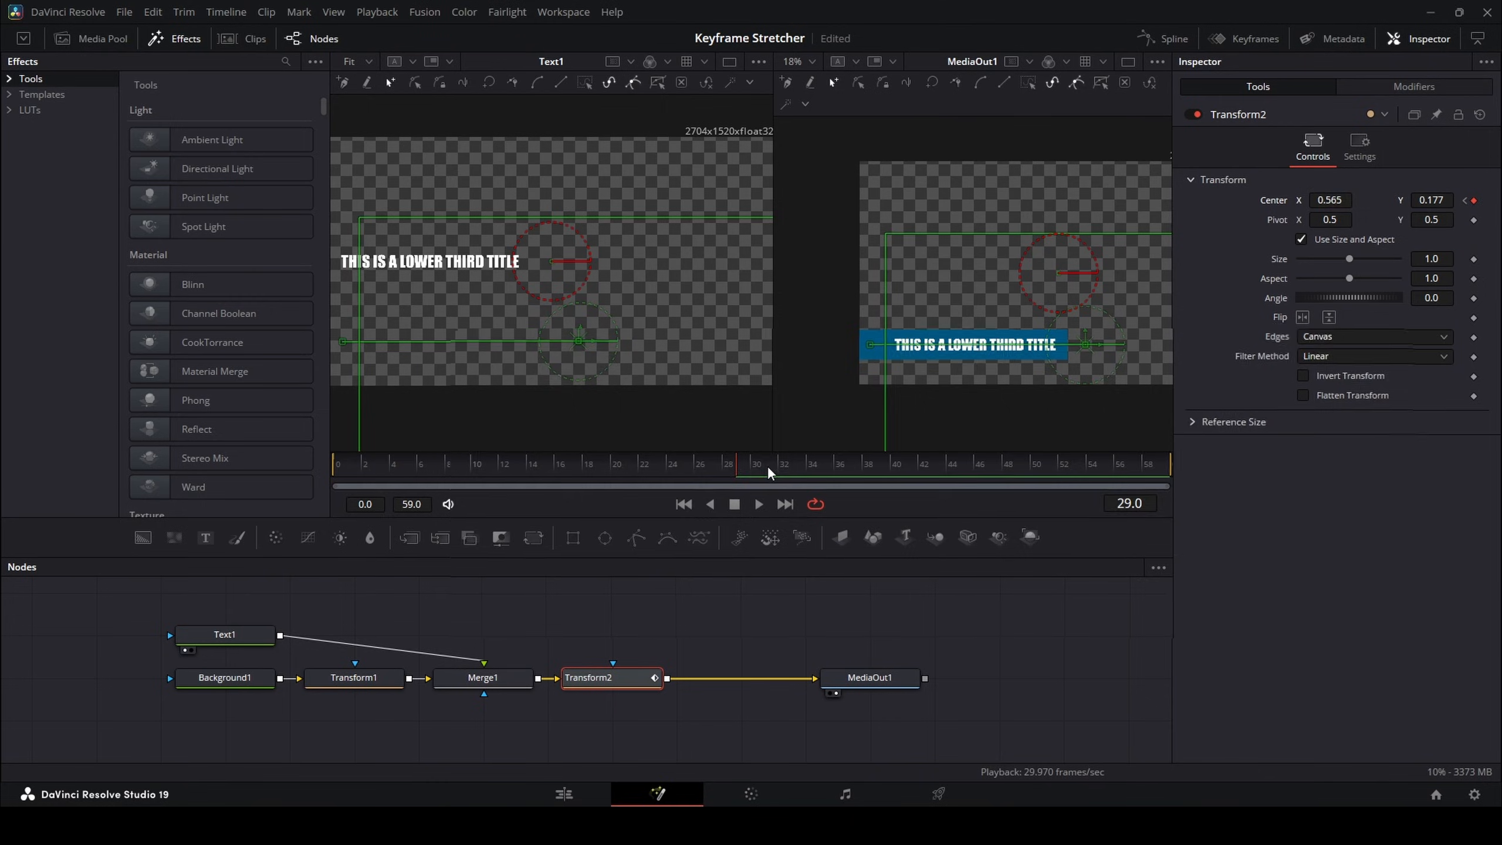
pyautogui.click(779, 467)
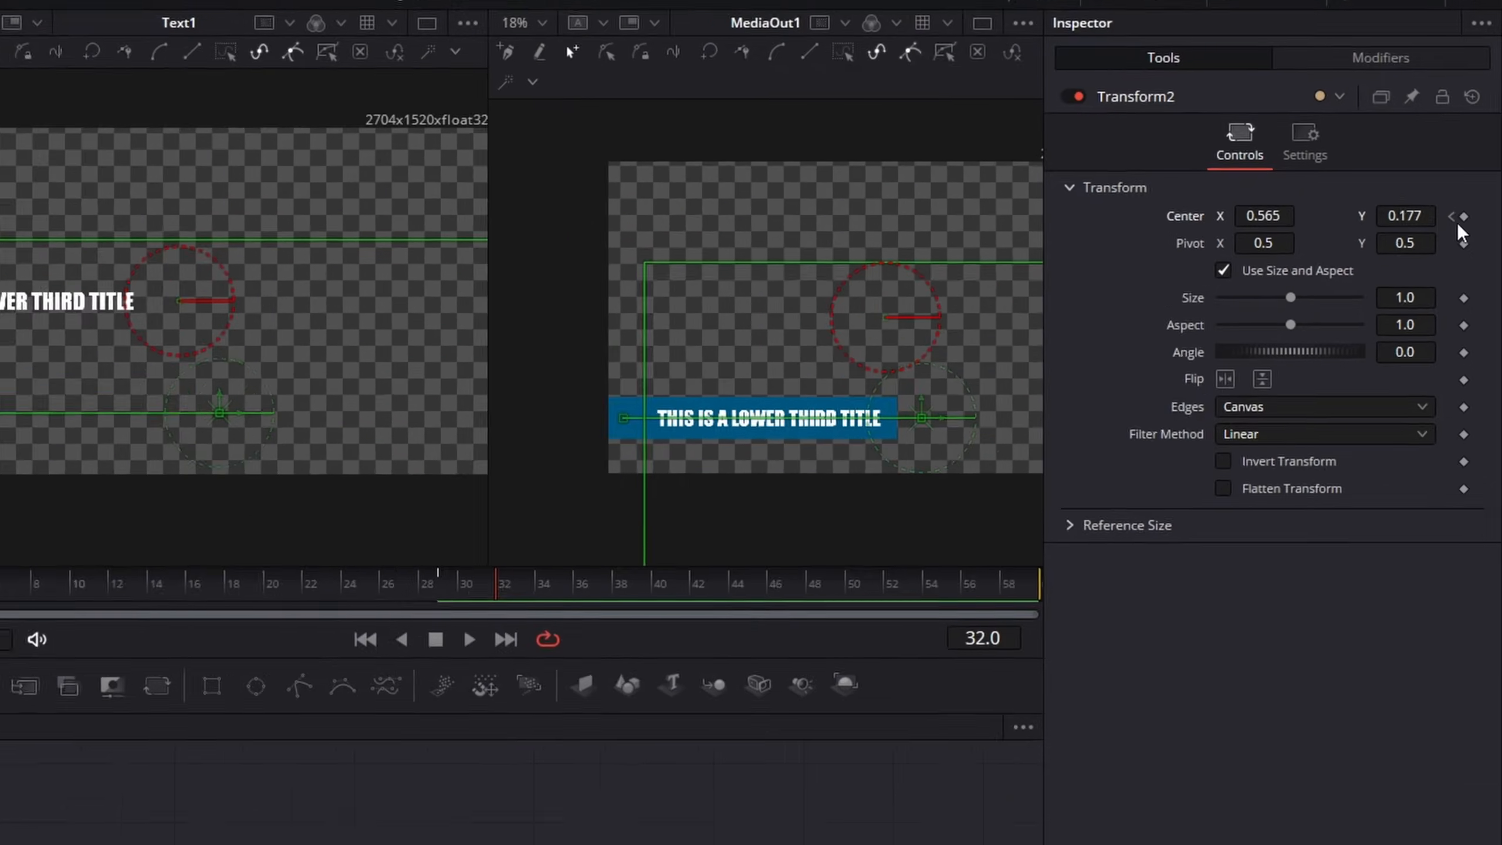
pyautogui.click(1473, 200)
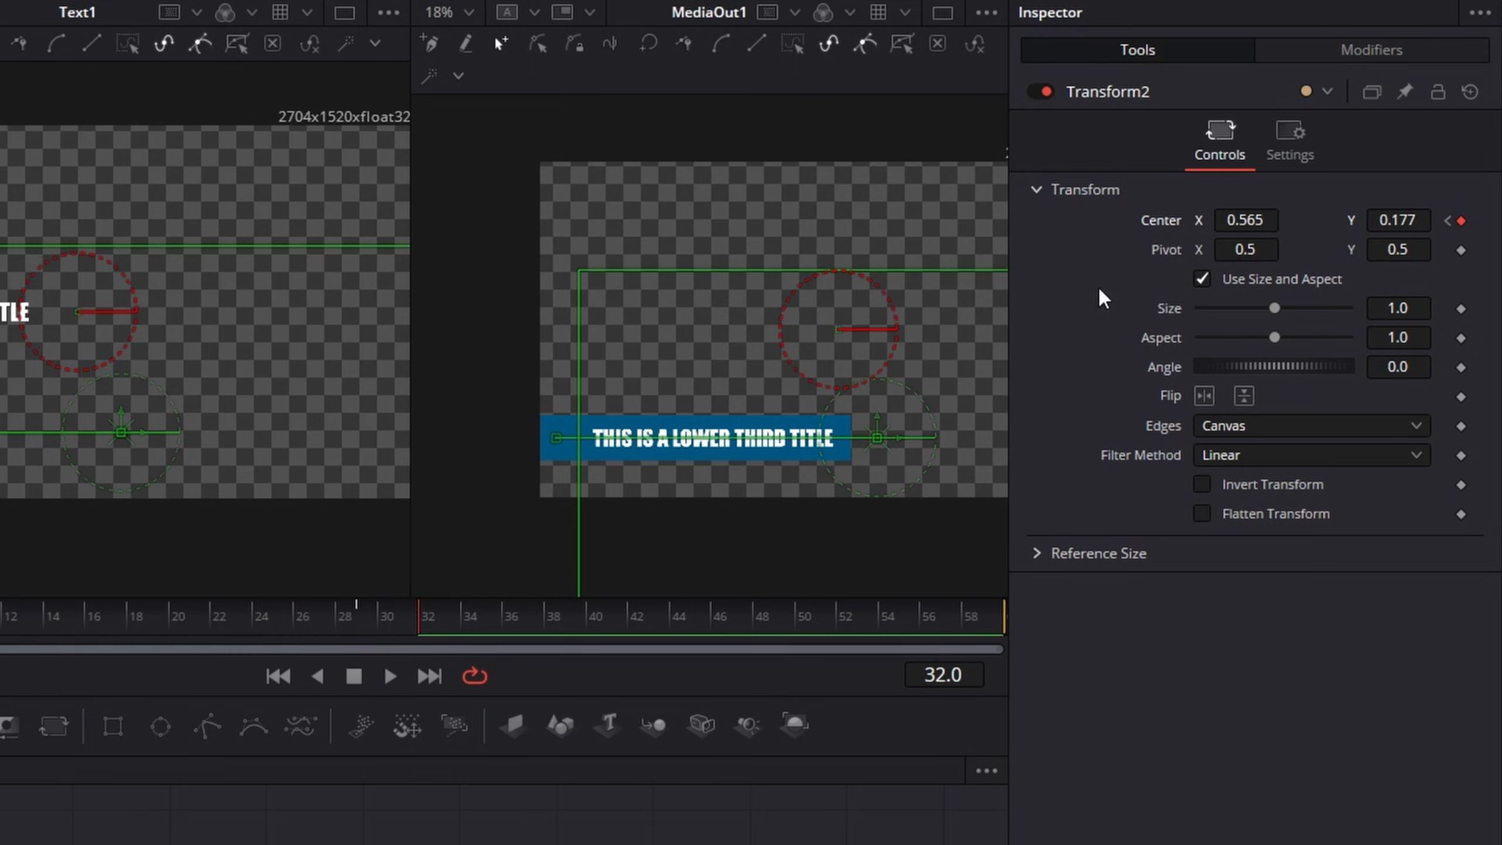
pyautogui.click(357, 601)
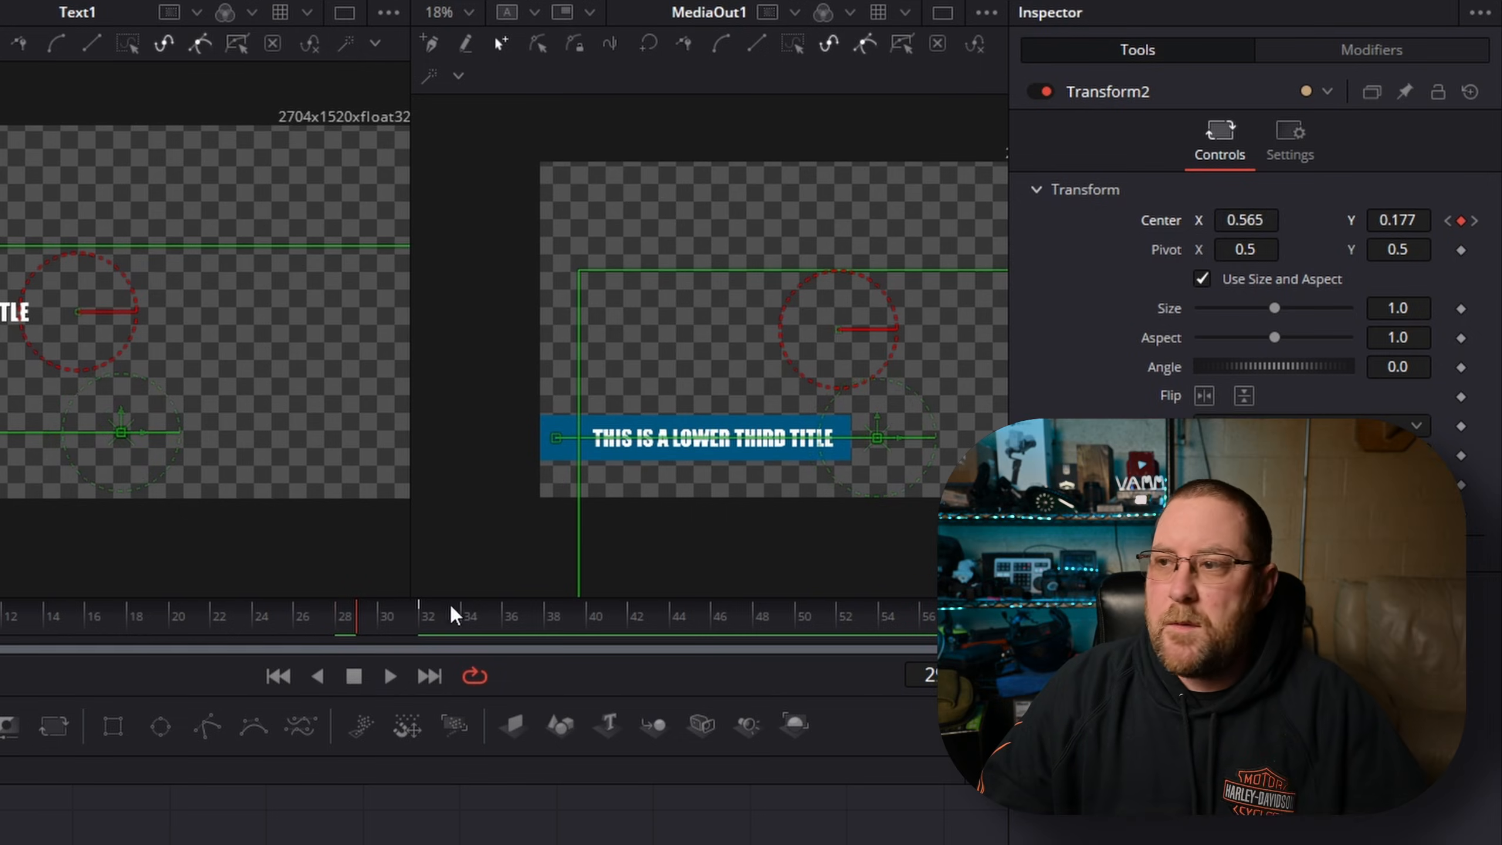
pyautogui.click(424, 614)
# Keyframe Transform2's Center X at frame 59 so the title slides back out past the frame's left edge, and preview the animation.
pyautogui.click(972, 615)
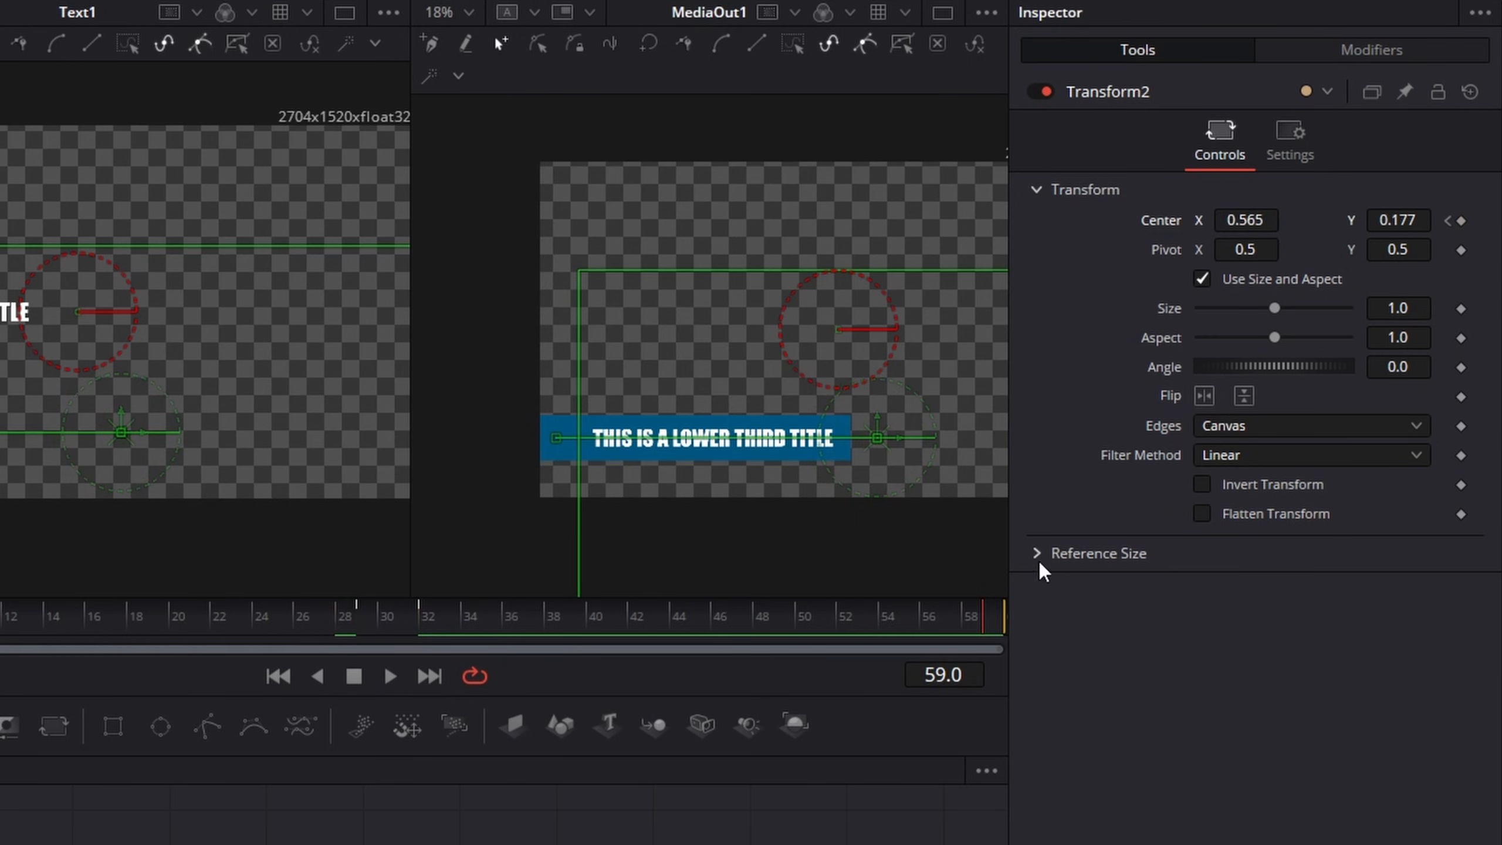
pyautogui.moveTo(1257, 220); pyautogui.dragTo(1117, 220)
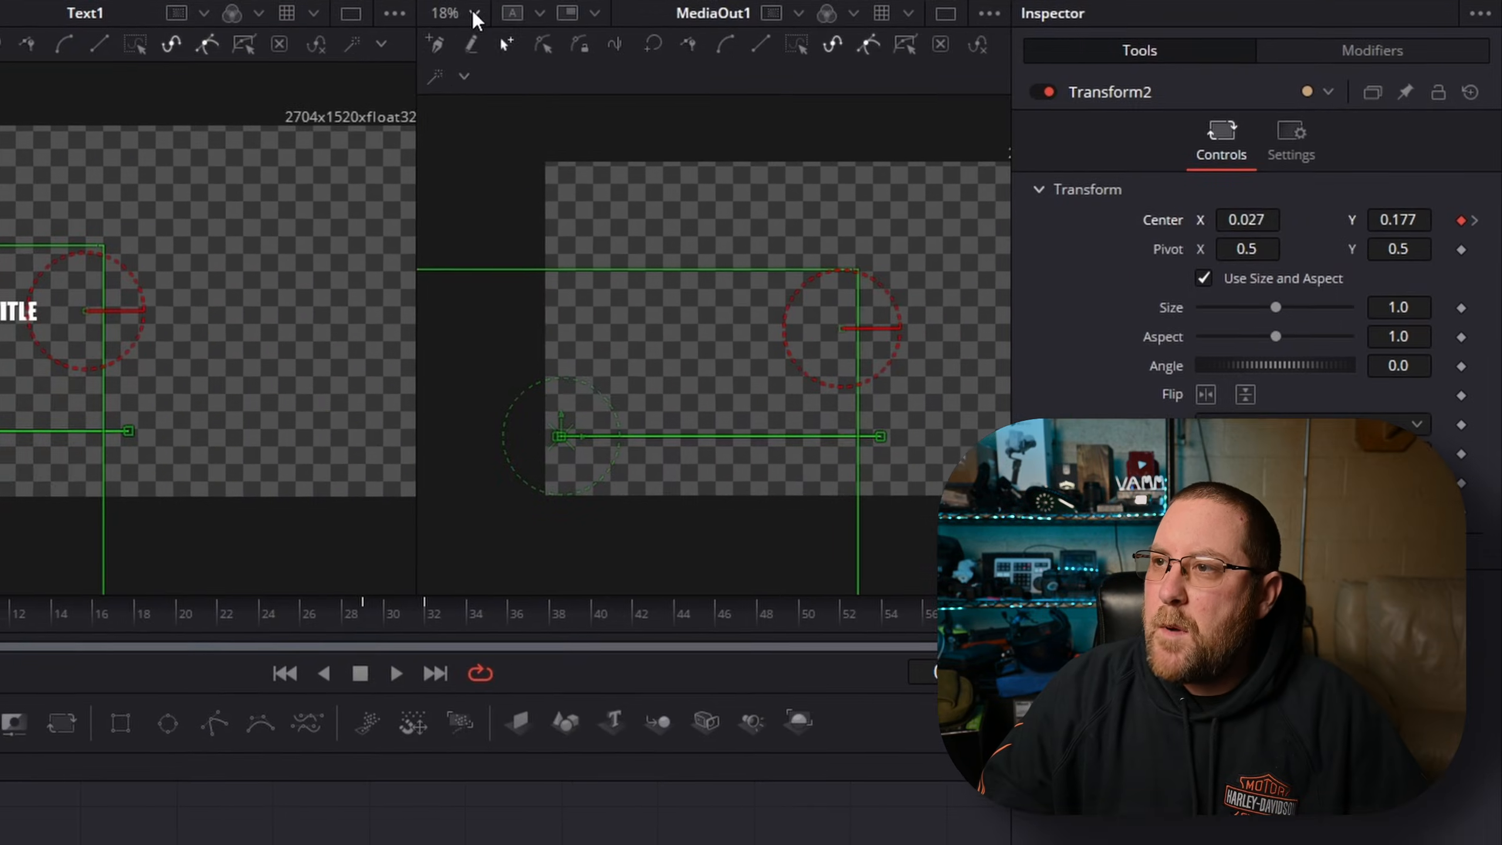
pyautogui.click(812, 61)
pyautogui.click(804, 91)
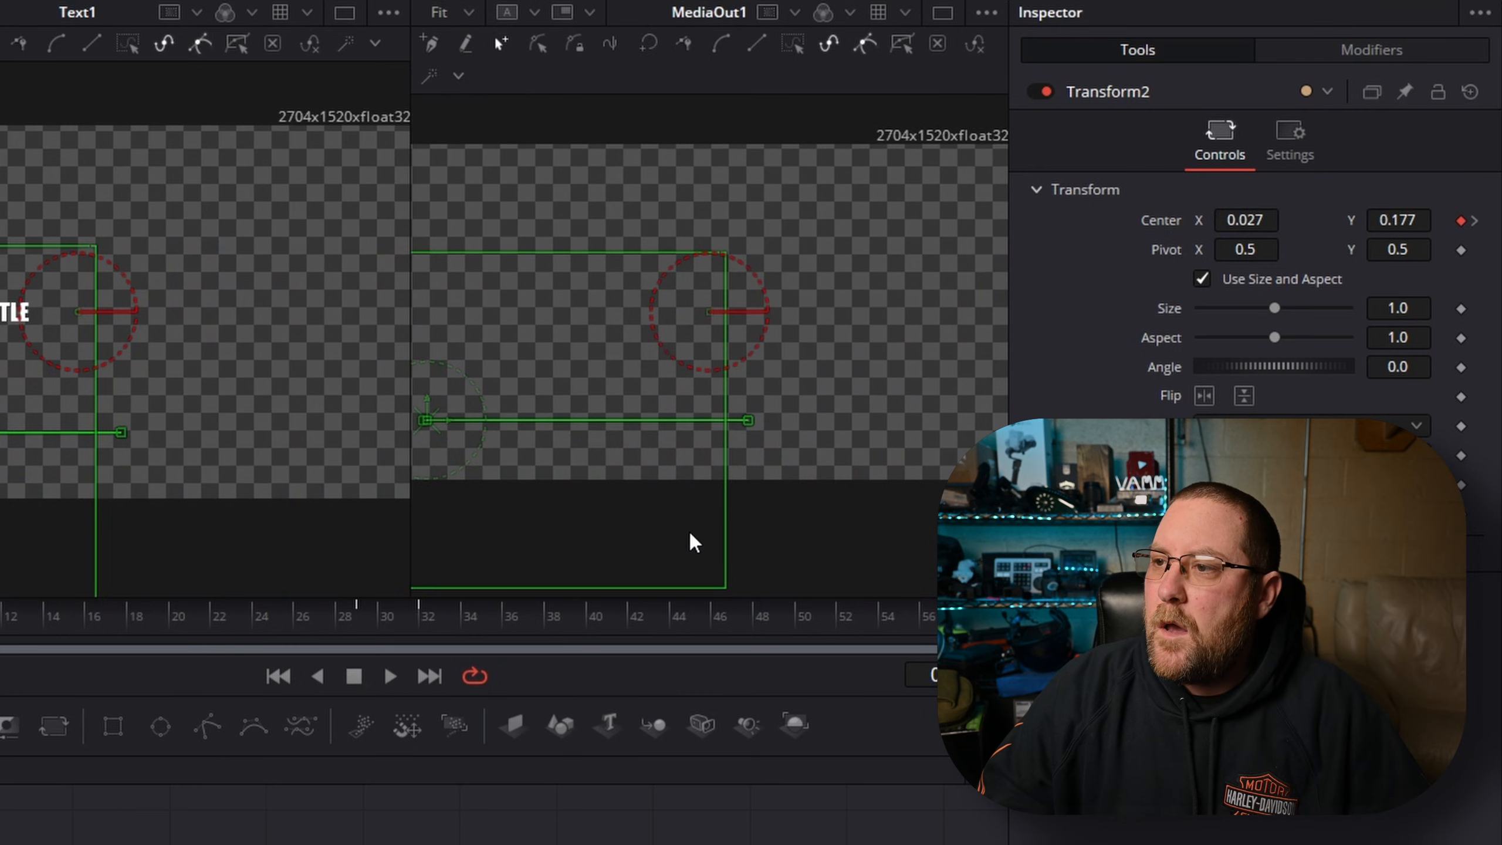
pyautogui.press('space')
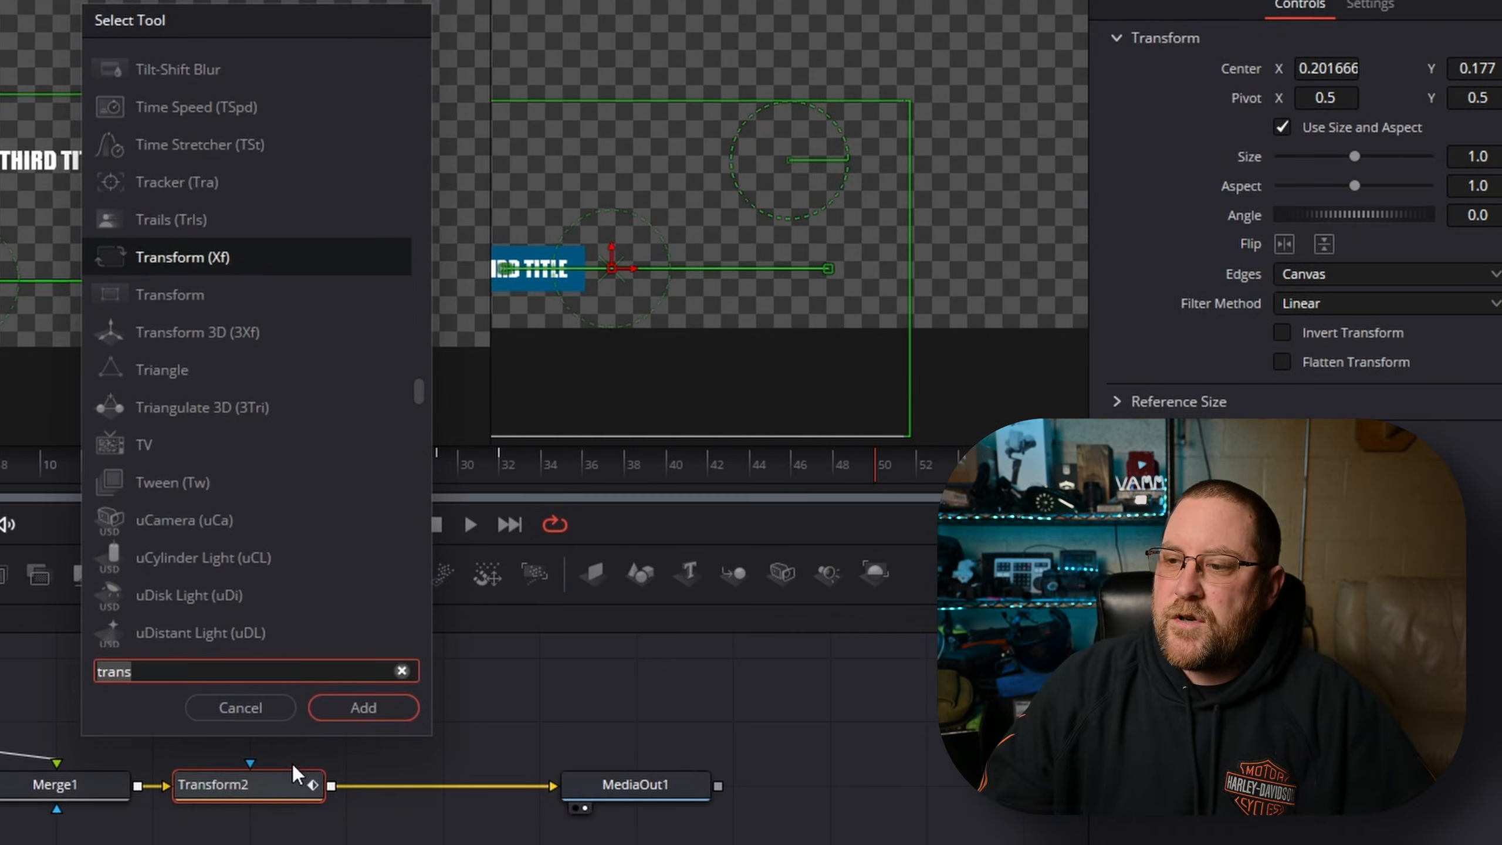
# Insert a Drop Shadow node after Transform2.
pyautogui.press('BackSpace')
pyautogui.press('BackSpace')
pyautogui.press('BackSpace')
pyautogui.press('BackSpace')
pyautogui.press('BackSpace')
pyautogui.write('drop')
pyautogui.press('Return')
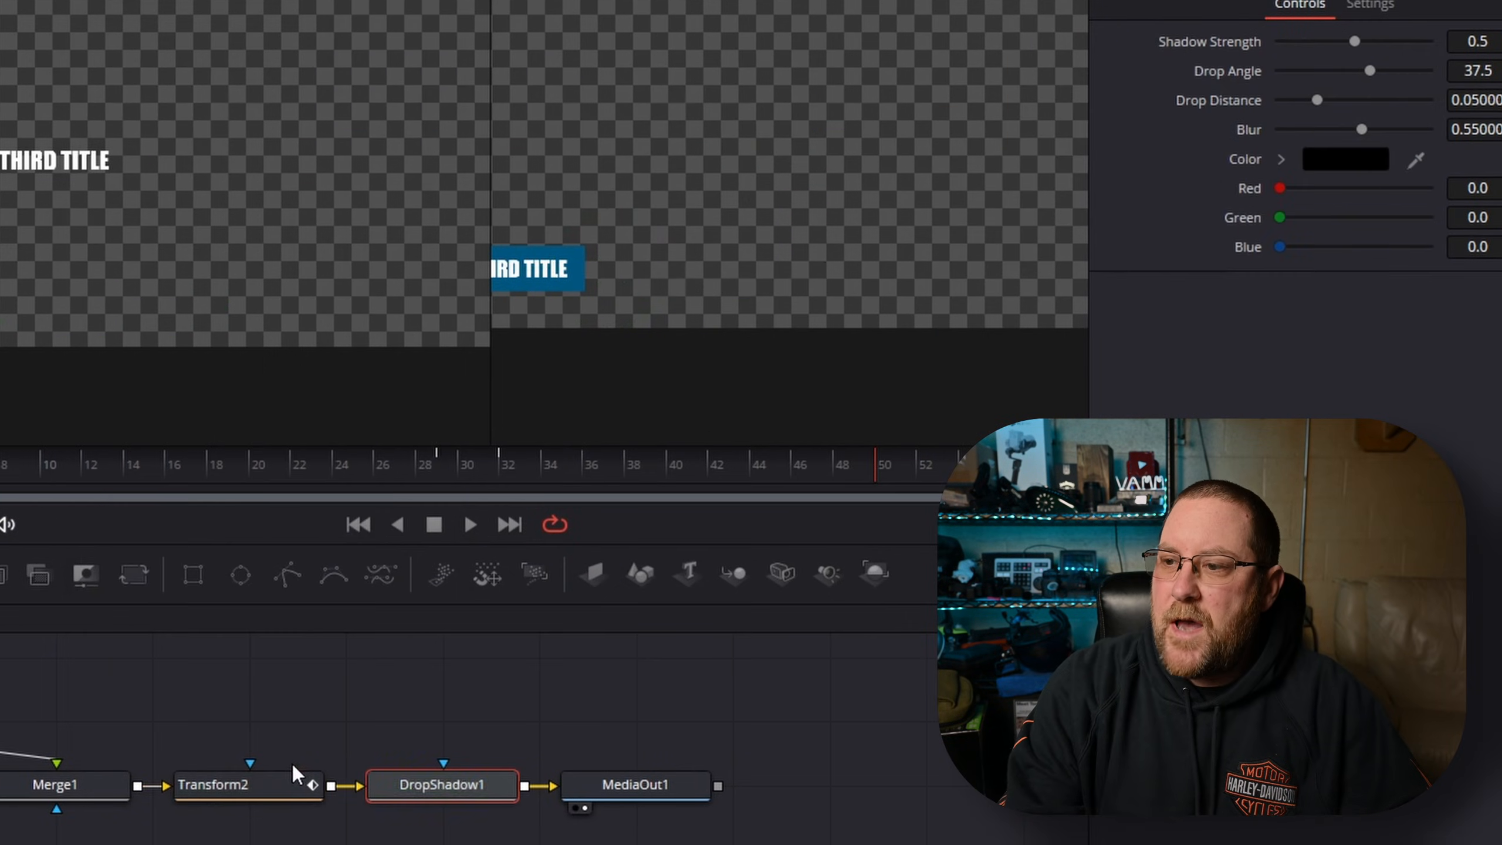
# Move MediaOut1 farther along the node row, keep DropShadow1 next to Transform2, and check the shadow at frame 26.
pyautogui.moveTo(682, 792); pyautogui.dragTo(779, 792)
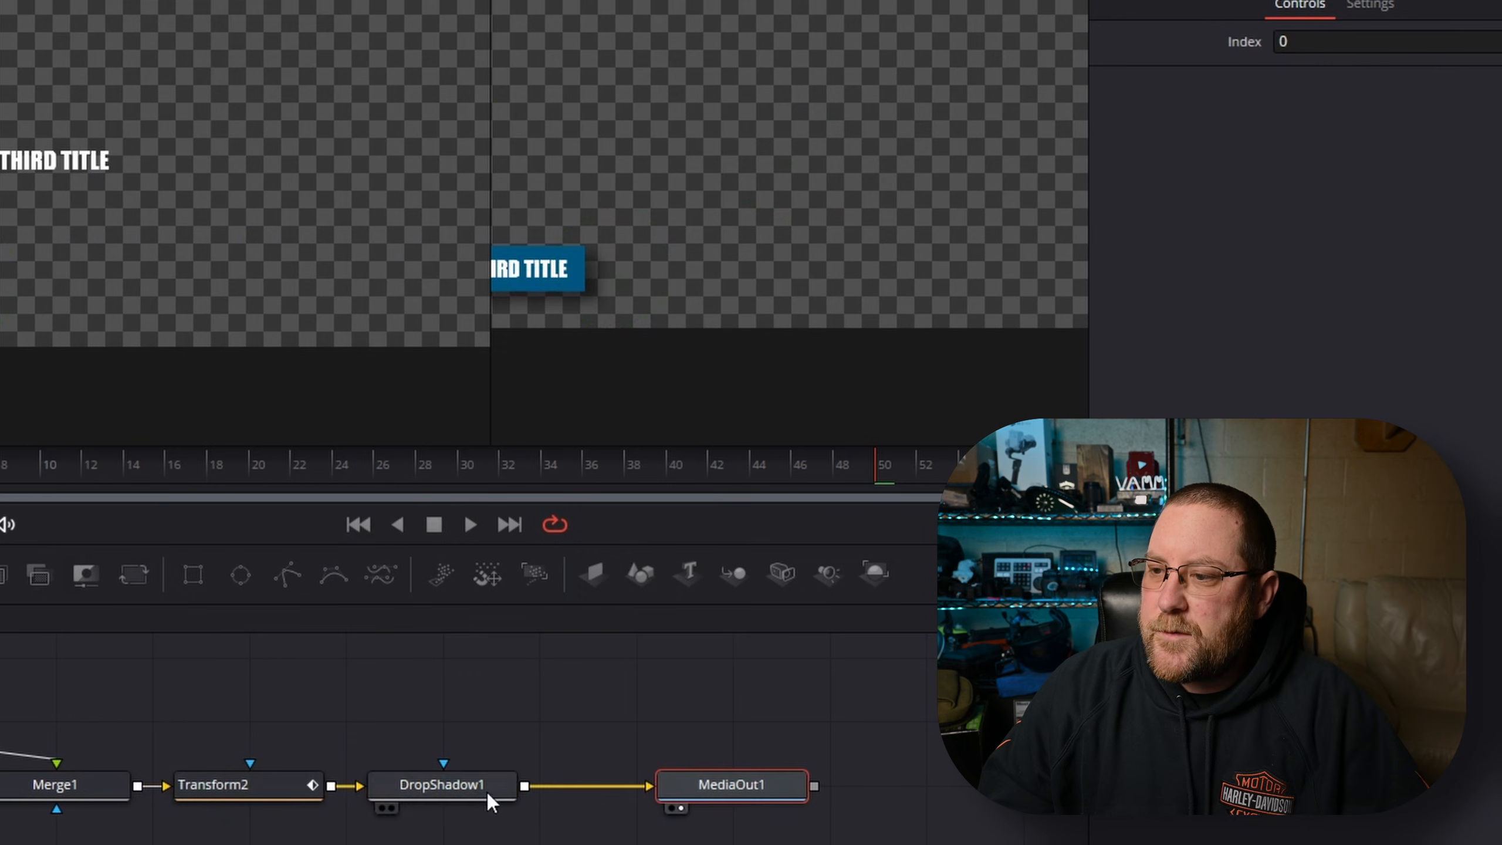
pyautogui.moveTo(465, 792); pyautogui.dragTo(561, 791)
pyautogui.moveTo(219, 465); pyautogui.dragTo(376, 491)
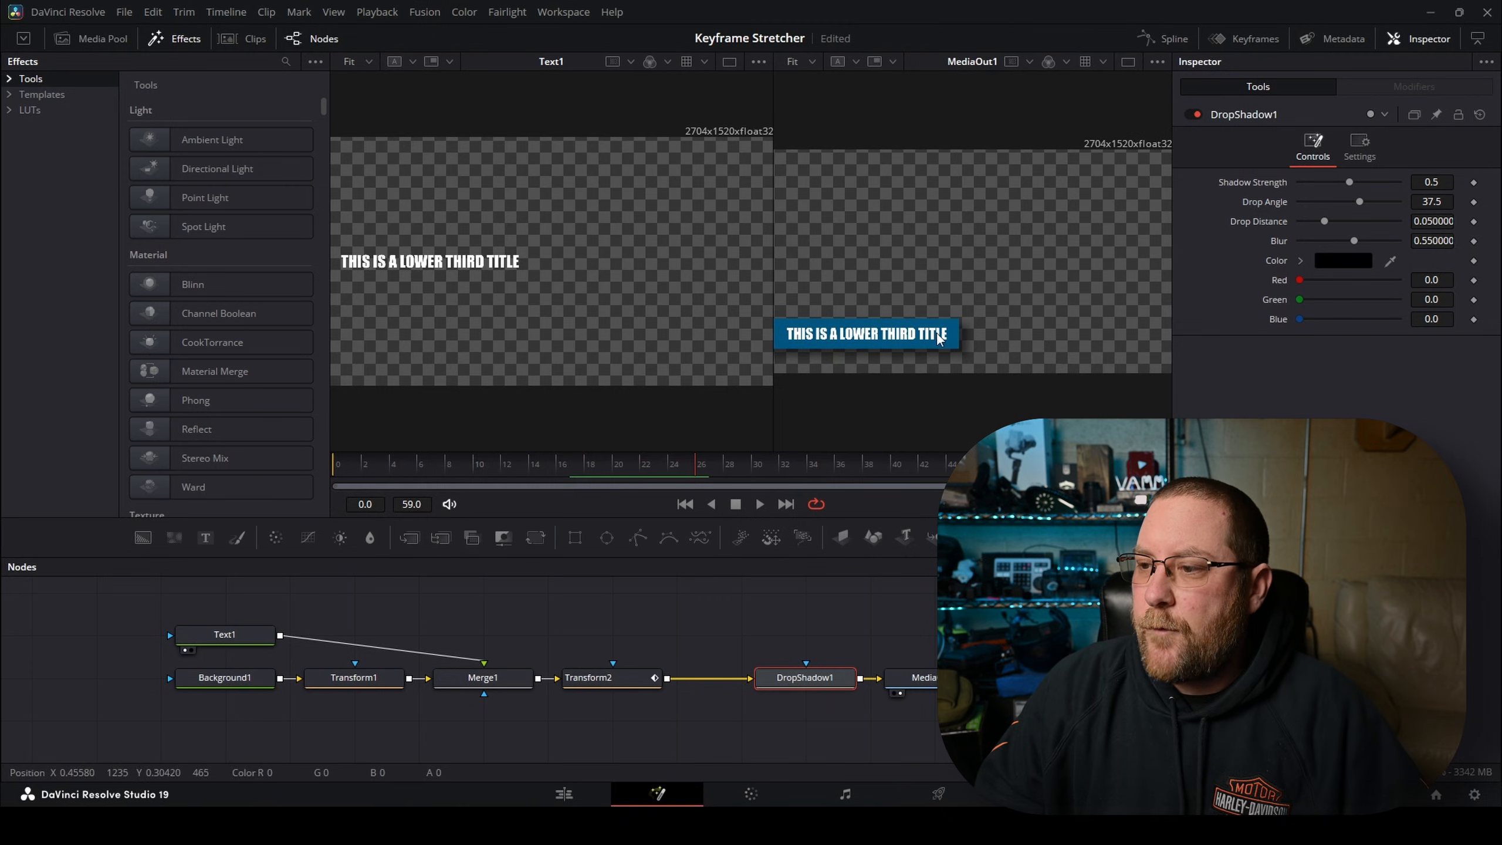
pyautogui.moveTo(850, 687); pyautogui.dragTo(786, 686)
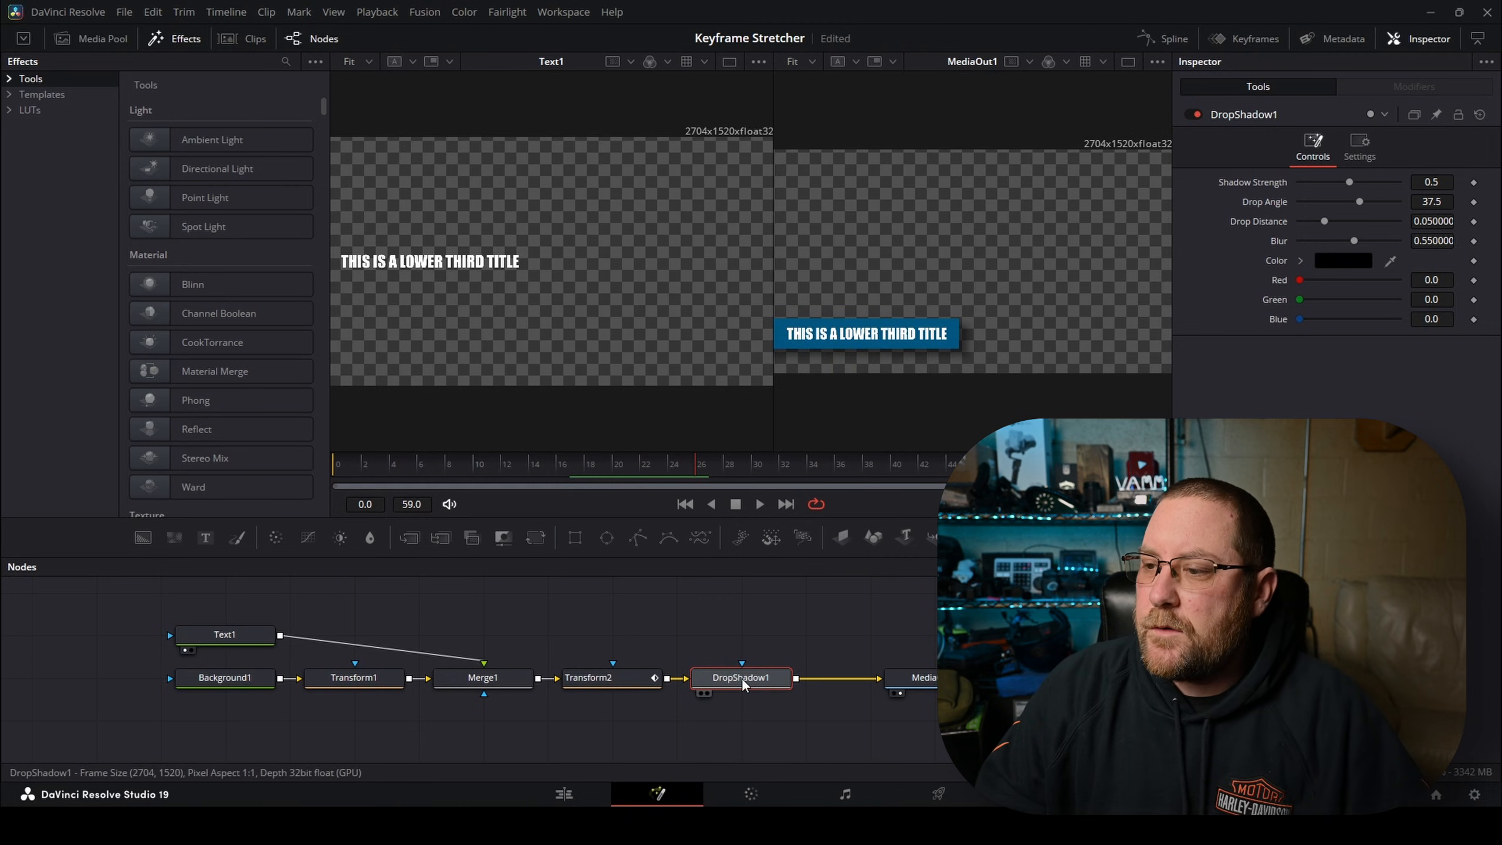
pyautogui.moveTo(935, 689); pyautogui.dragTo(1062, 692)
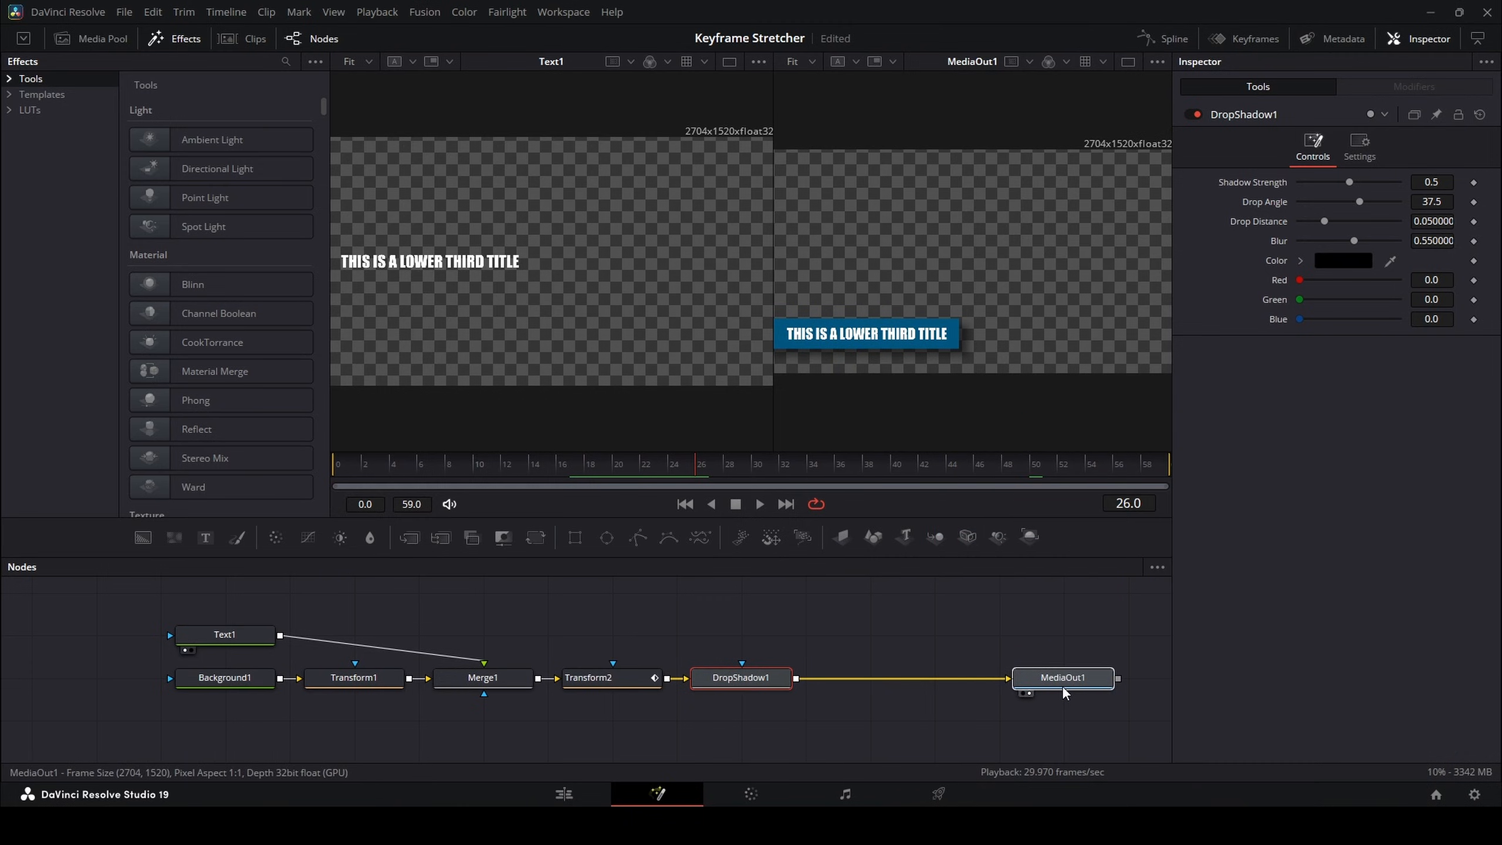
pyautogui.click(1067, 683)
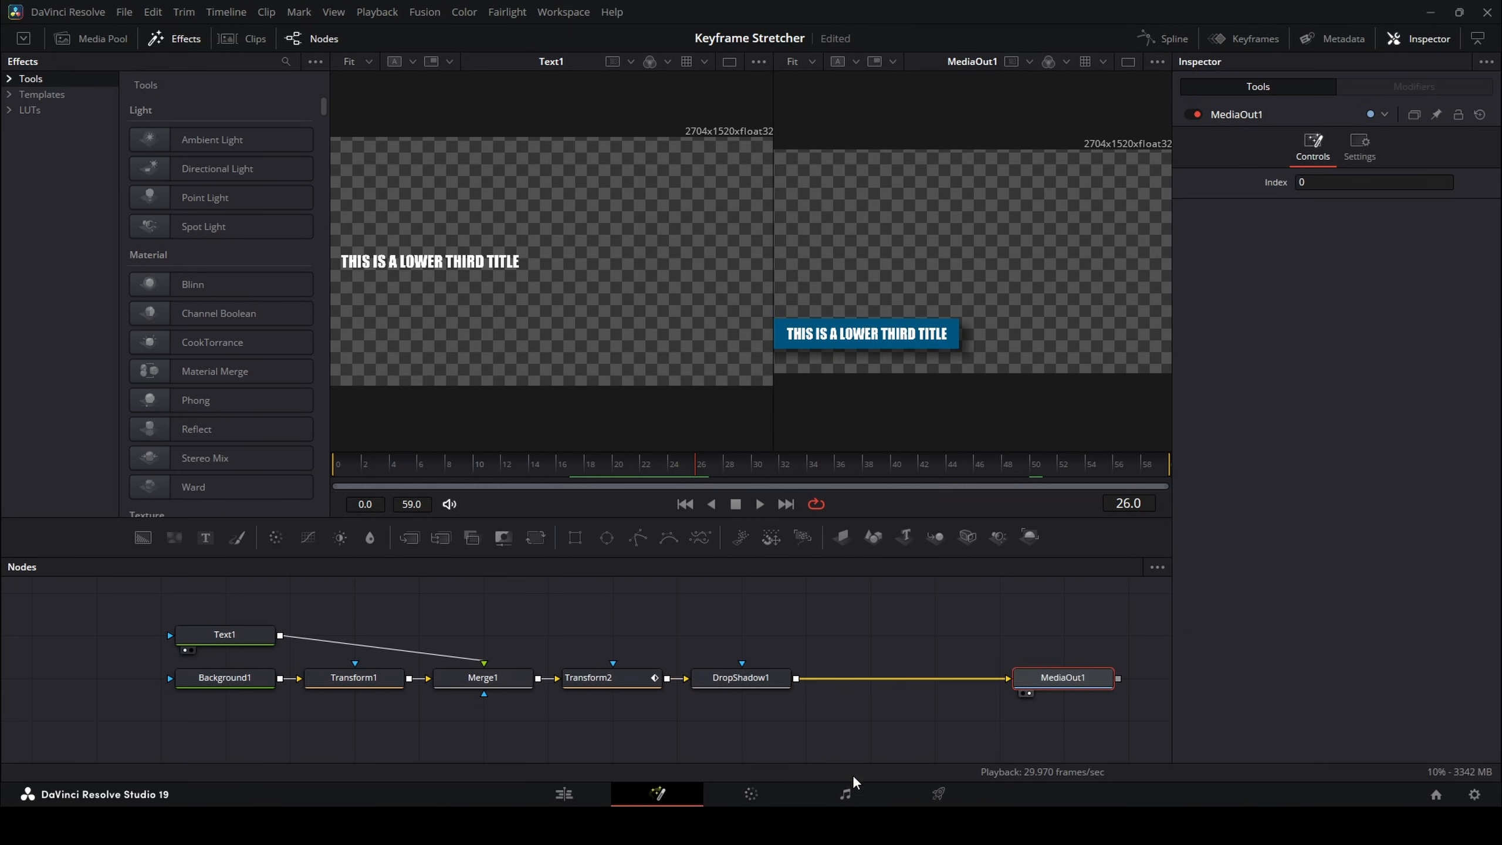
# Add a Keyframe Stretcher after DropShadow1 with Source End 60, Stretch Start 29 and Stretch End 31.
pyautogui.click(742, 680)
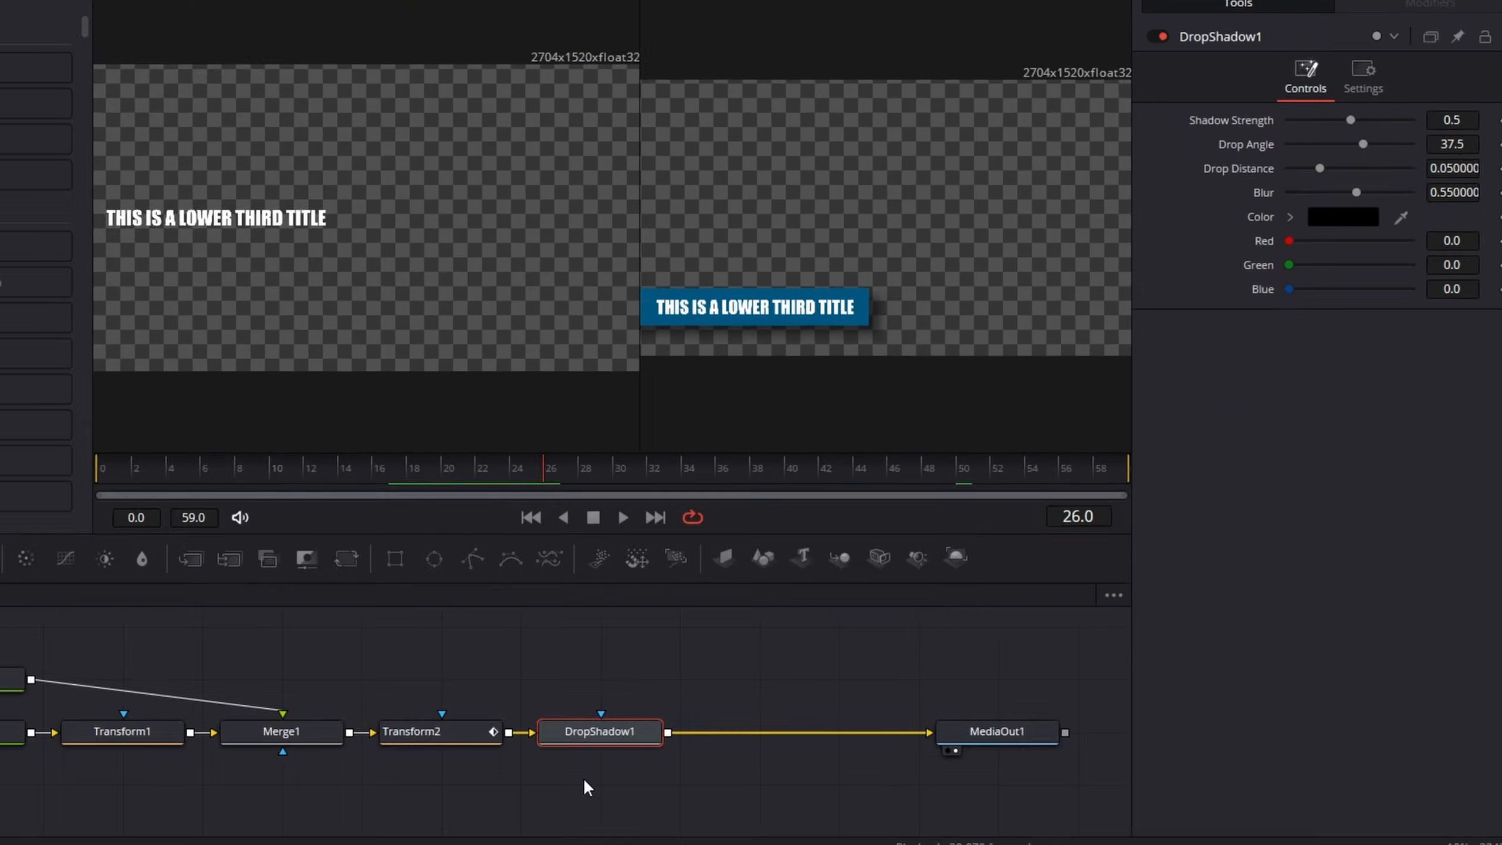
pyautogui.hotkey('shift', 'space')
pyautogui.write('drop')
pyautogui.write('key')
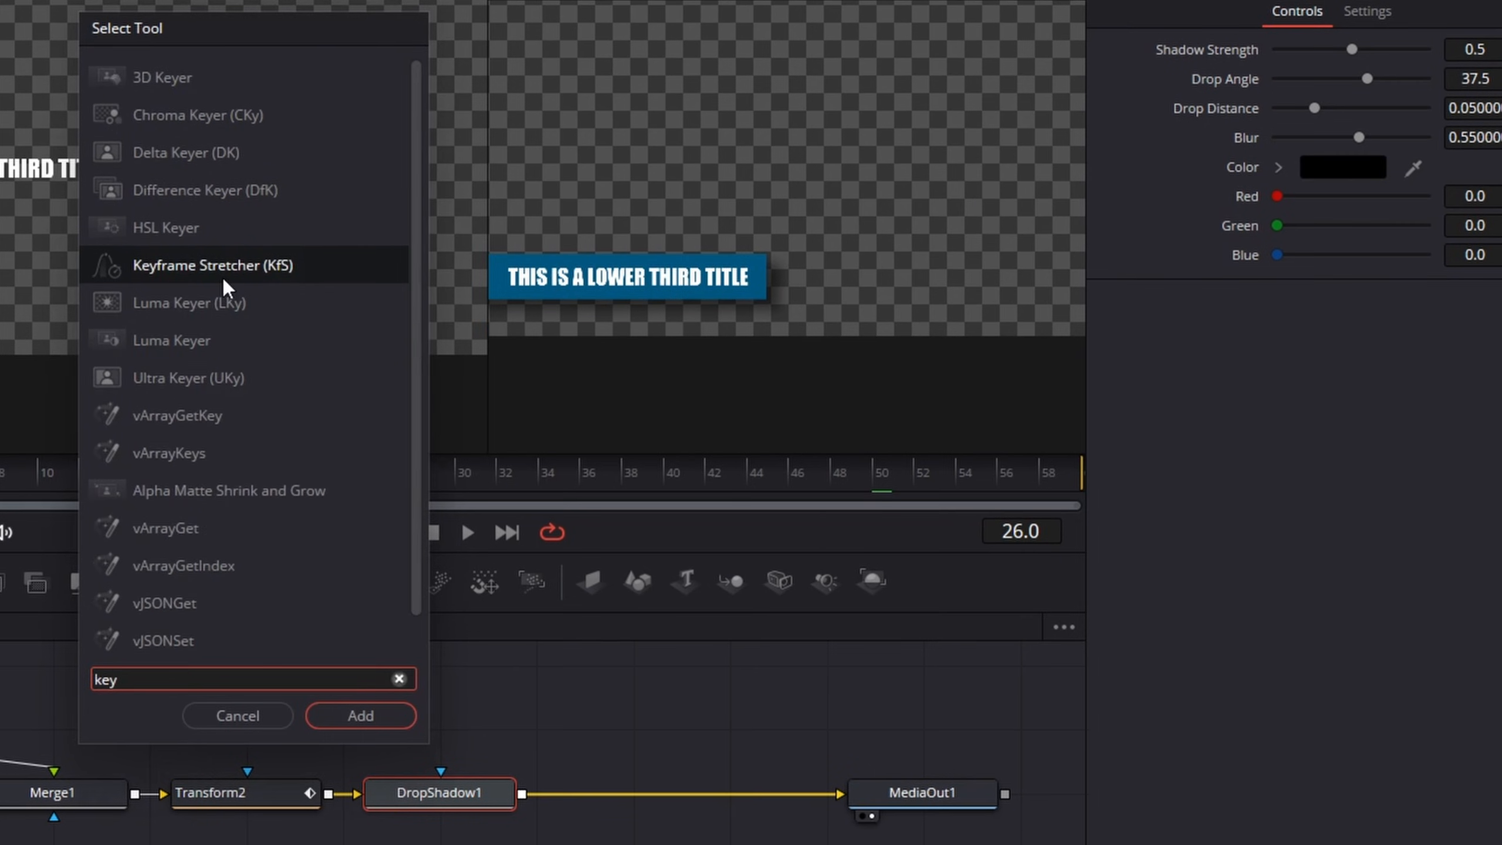
pyautogui.click(352, 712)
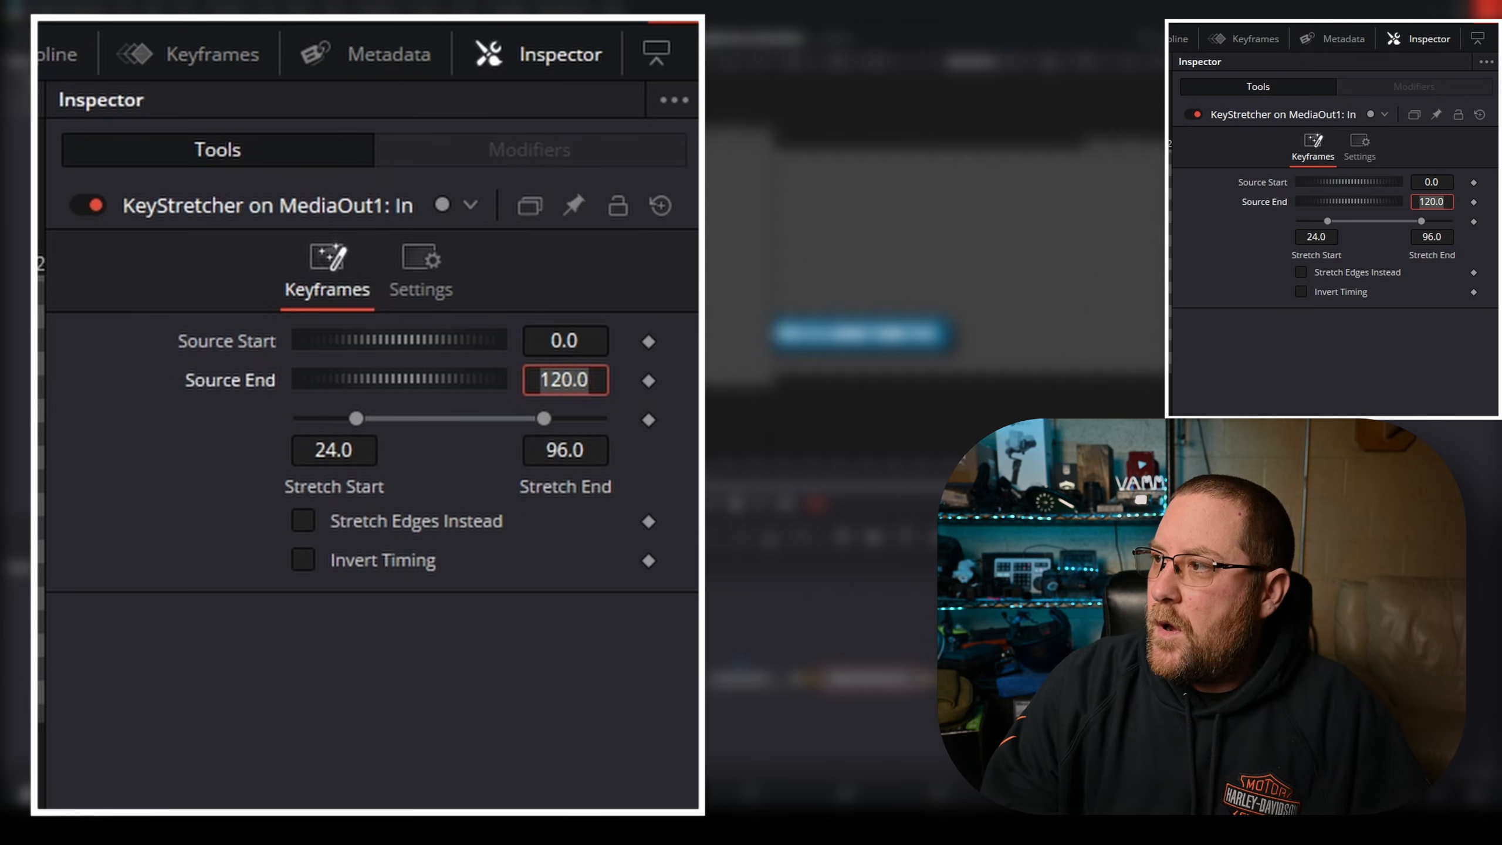
pyautogui.press('Tab')
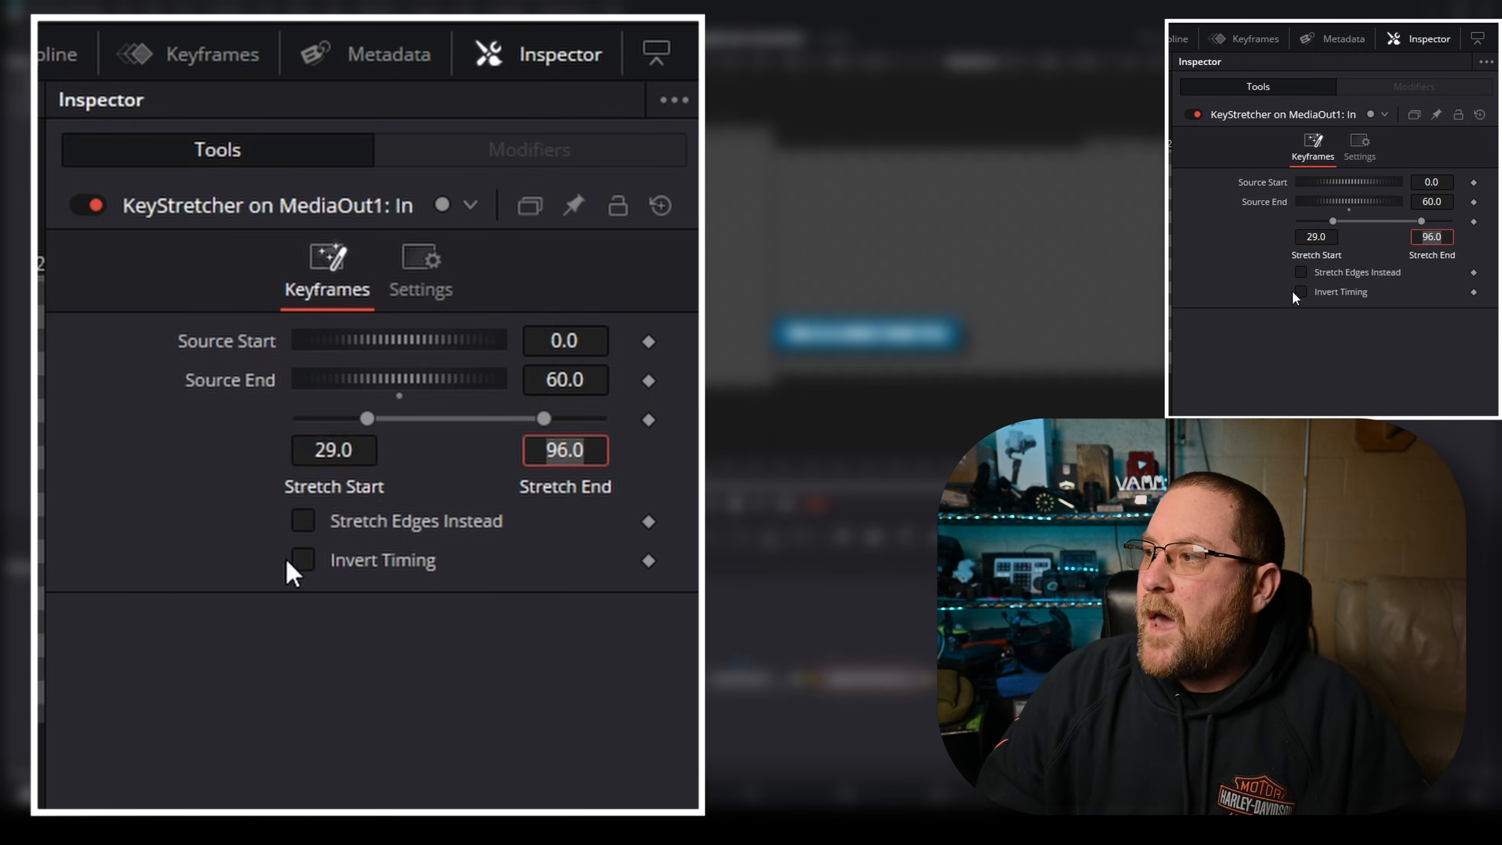
pyautogui.write('35')
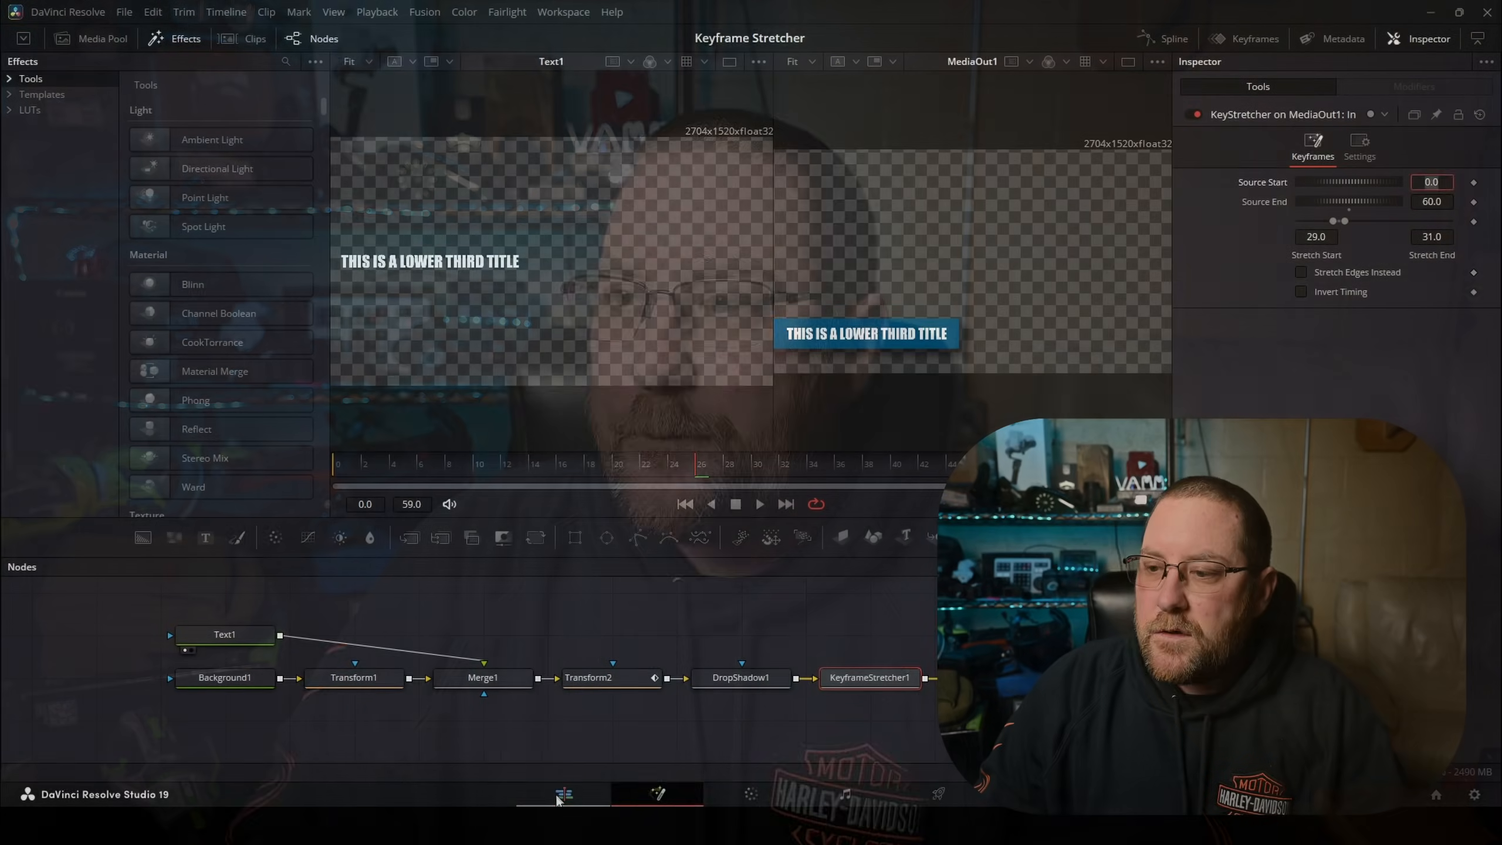
# Switch to the Edit page and place a copy of the Fusion Composition clip after the original on Video 1.
pyautogui.click(559, 795)
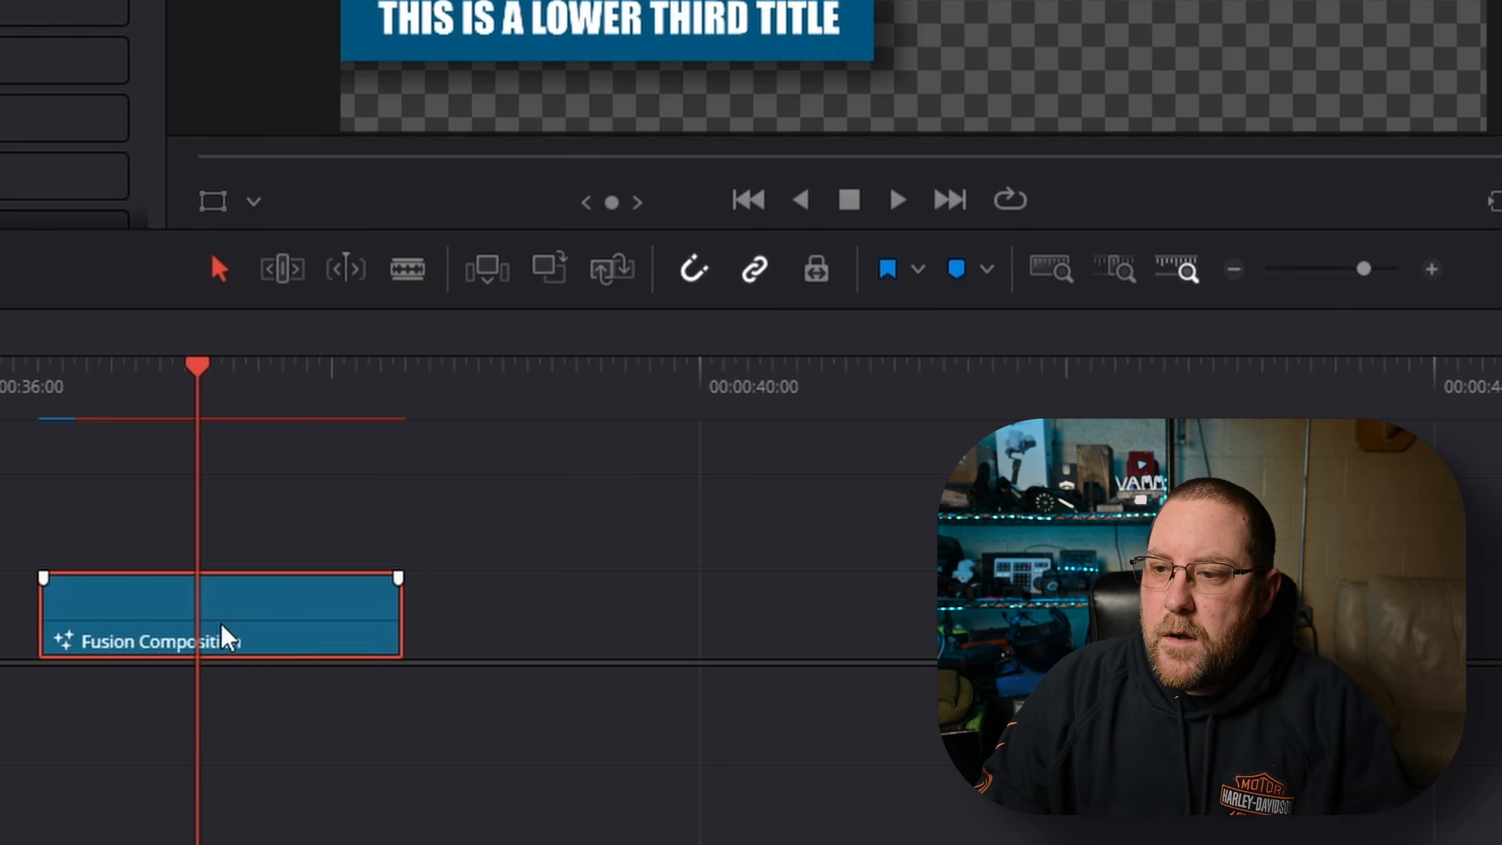
pyautogui.moveTo(159, 625); pyautogui.dragTo(671, 624)
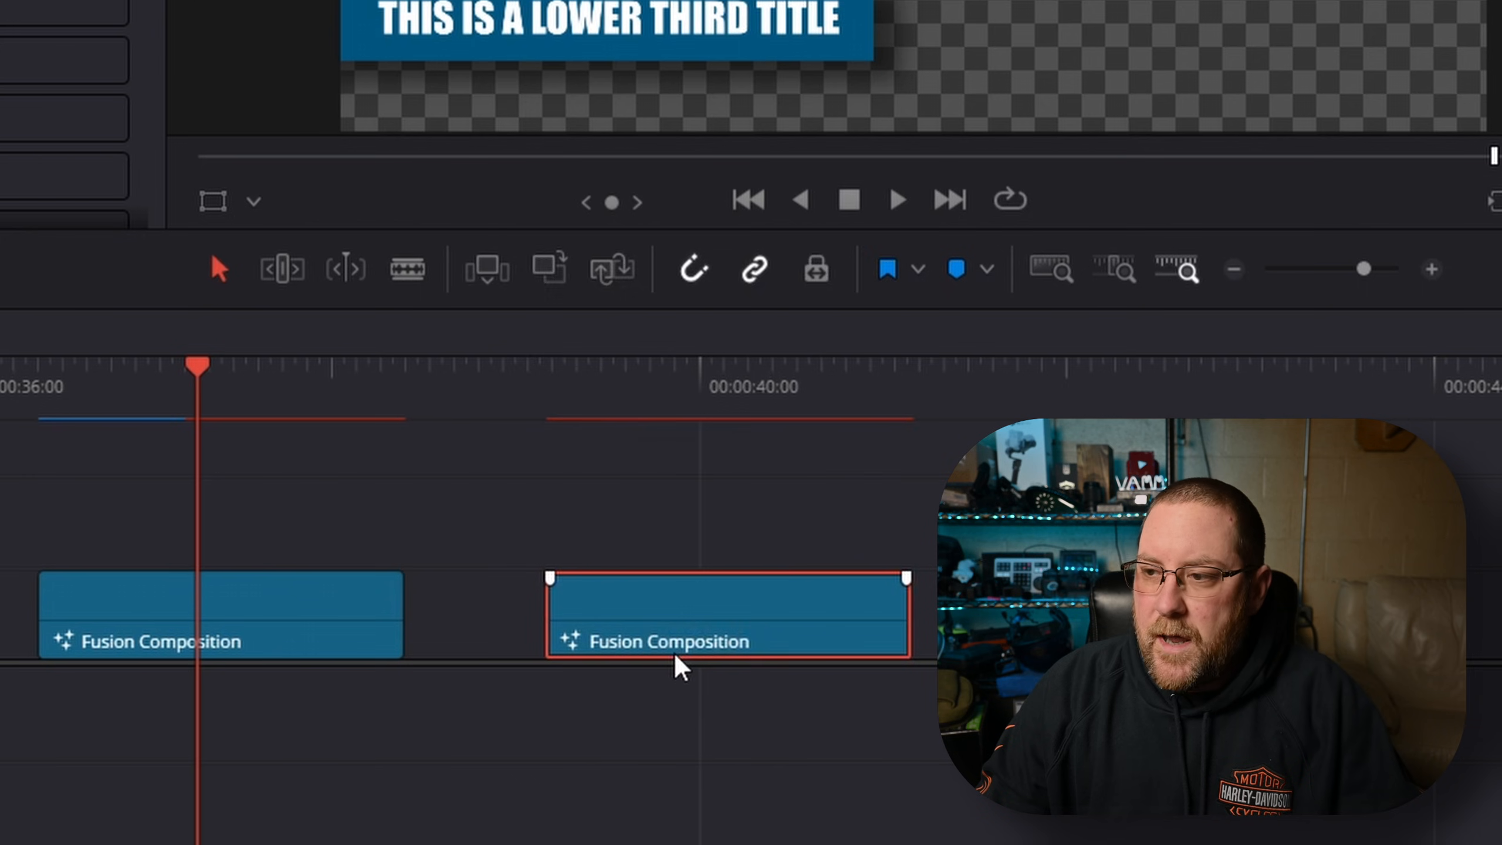
pyautogui.hotkey('ctrl', 'd')
pyautogui.click(621, 507)
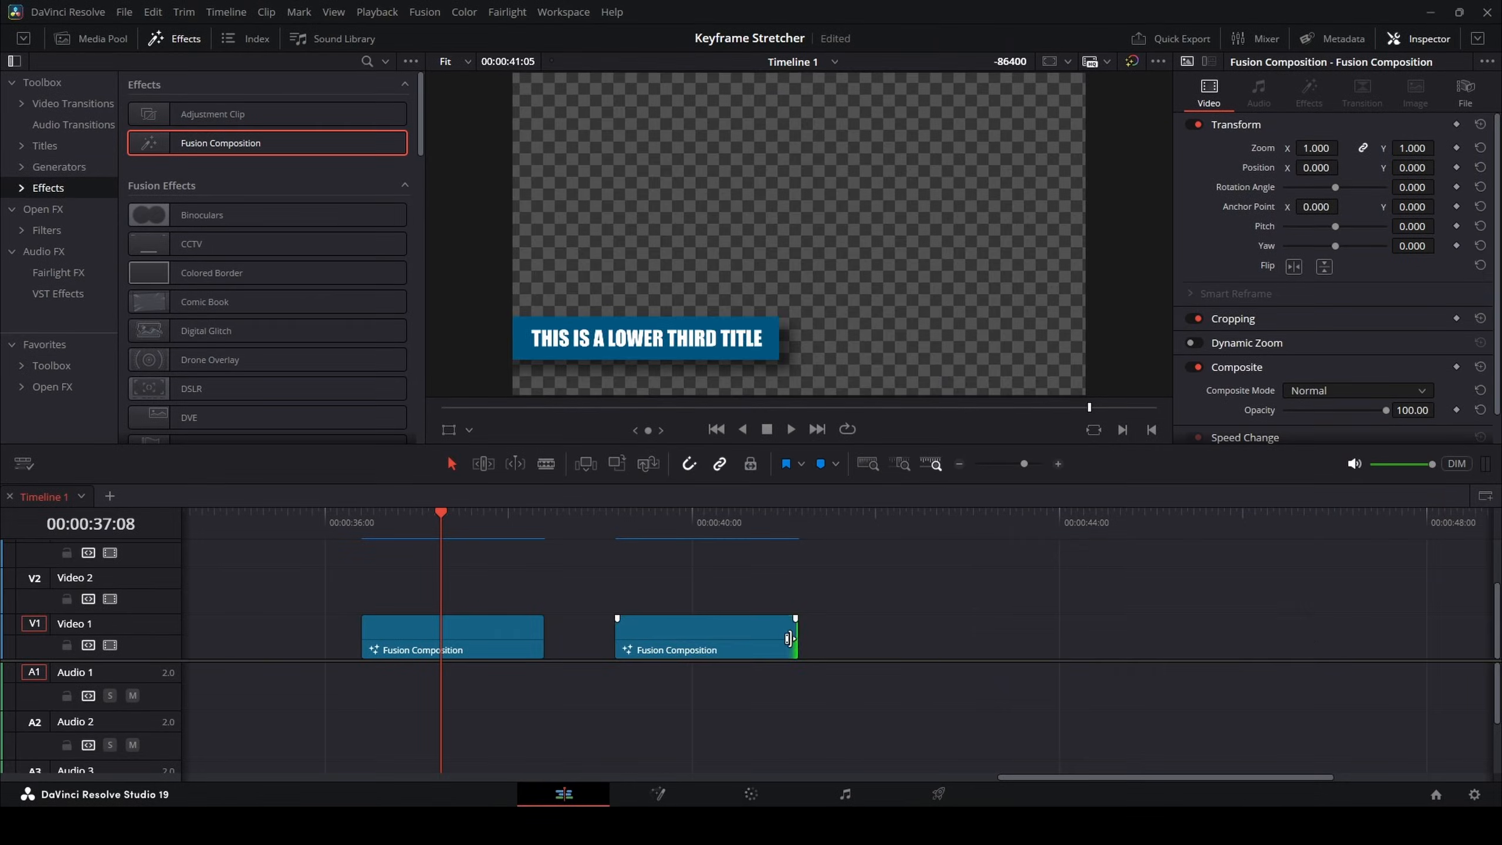
# Extend the copied Fusion Composition clip to about 8 seconds and play it back from just before its start.
pyautogui.moveTo(911, 618); pyautogui.dragTo(1501, 621)
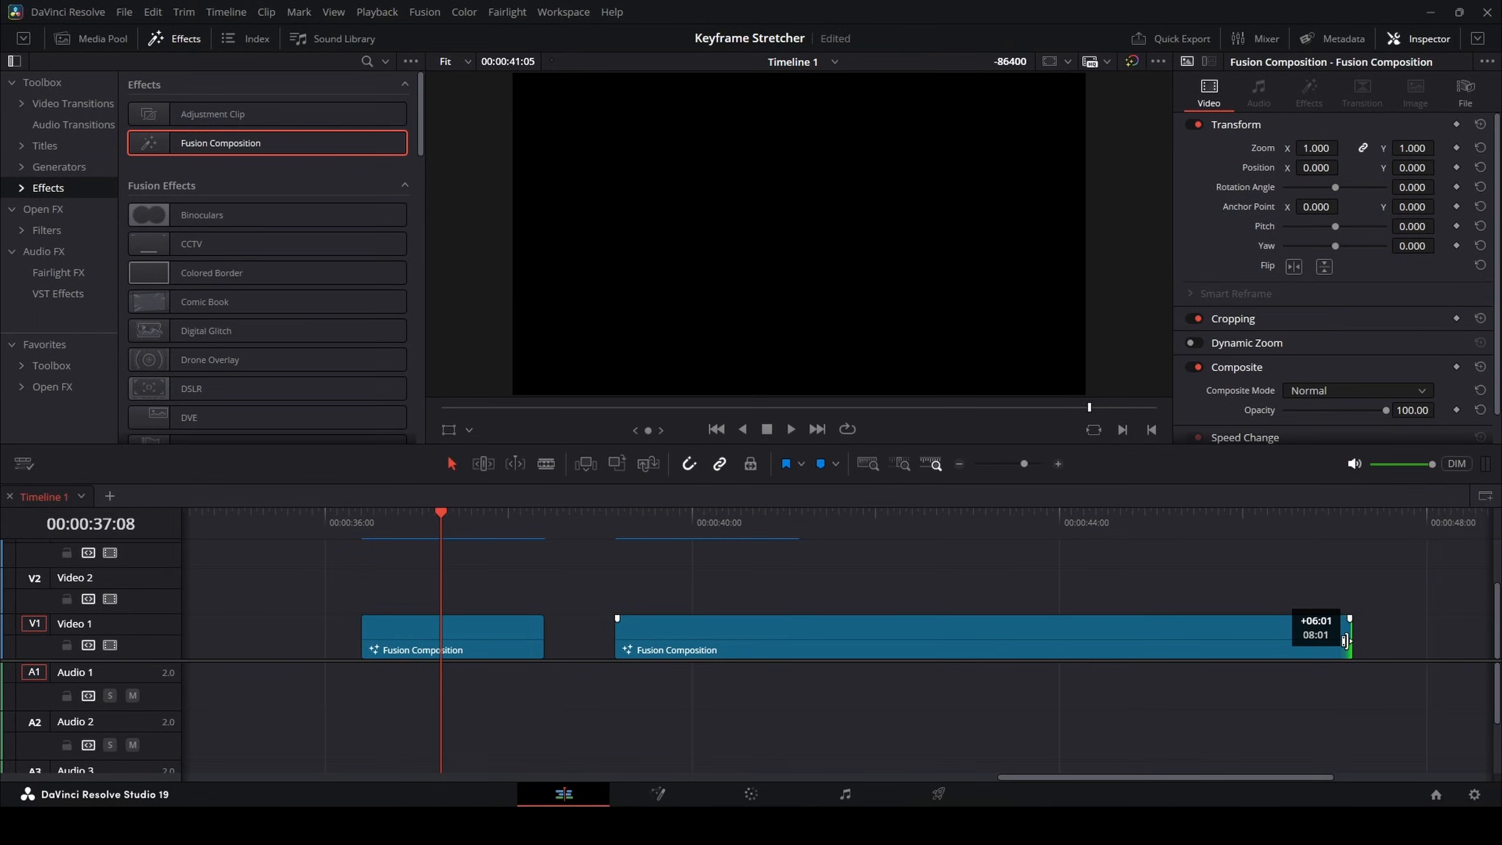
pyautogui.moveTo(1343, 640); pyautogui.dragTo(1344, 640)
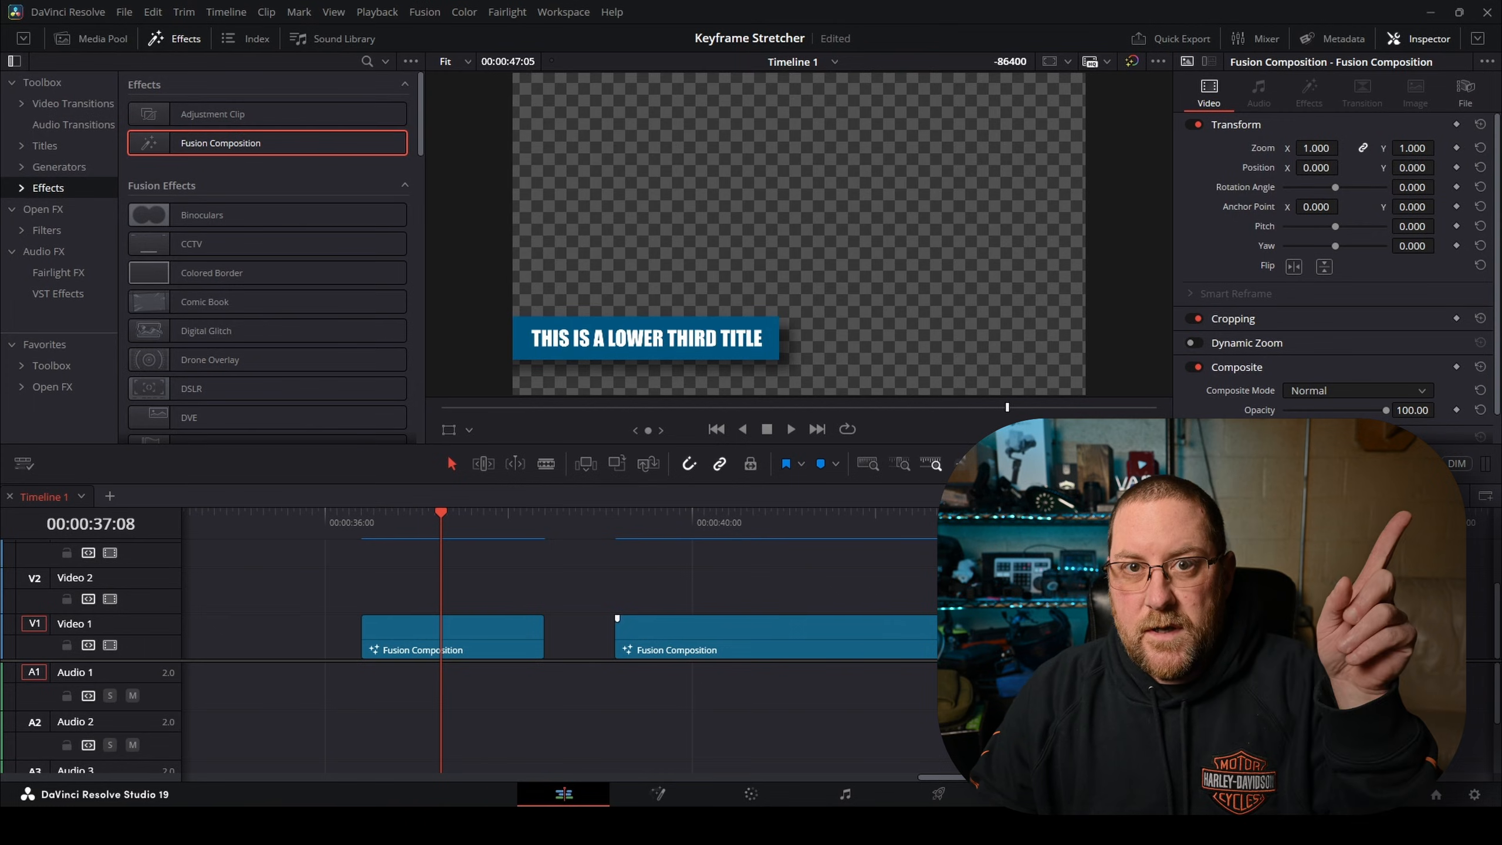
pyautogui.click(605, 521)
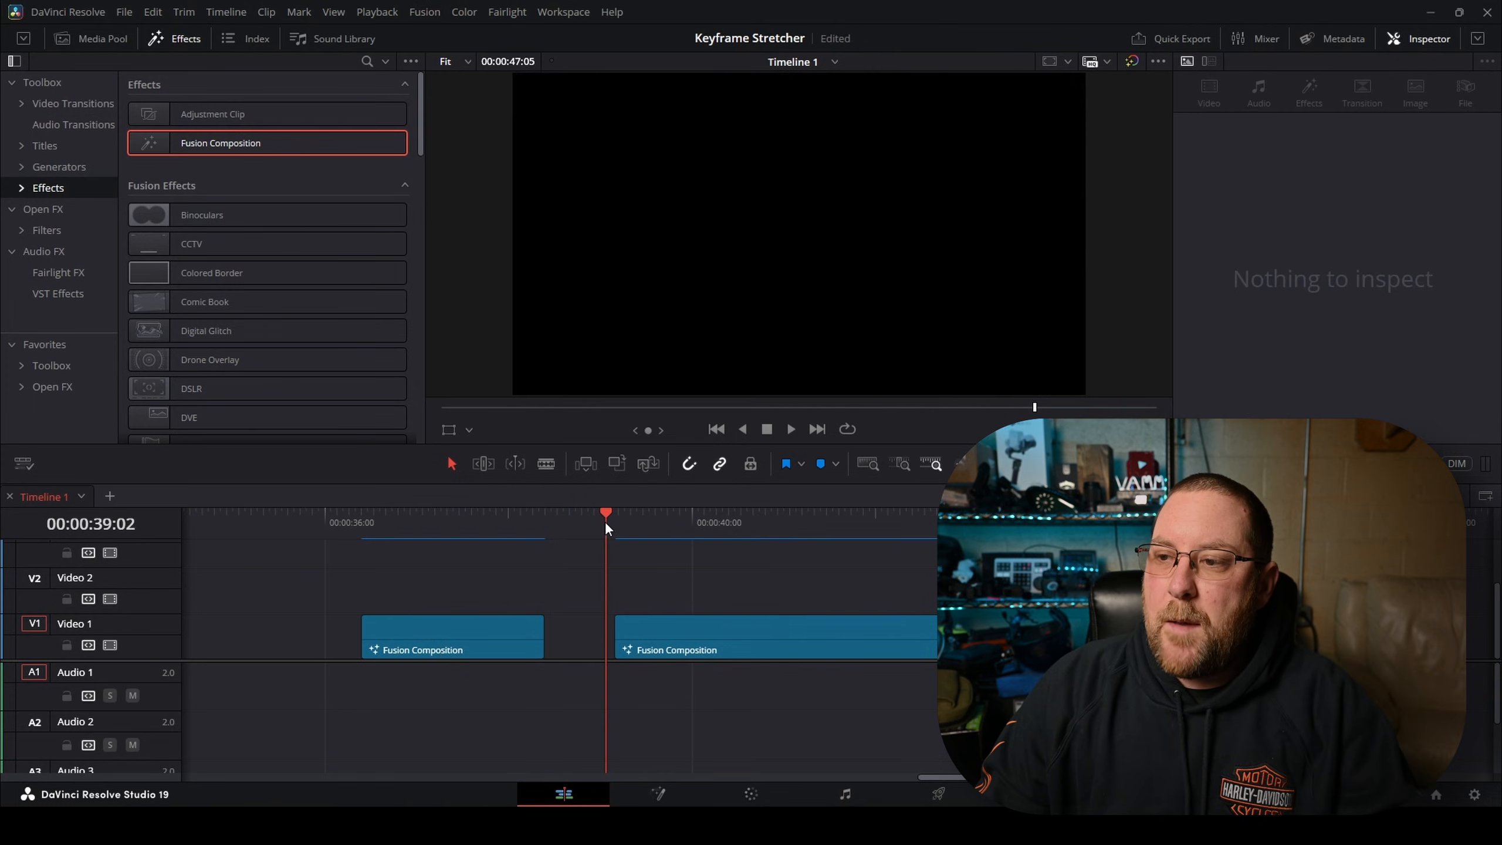
pyautogui.press('space')
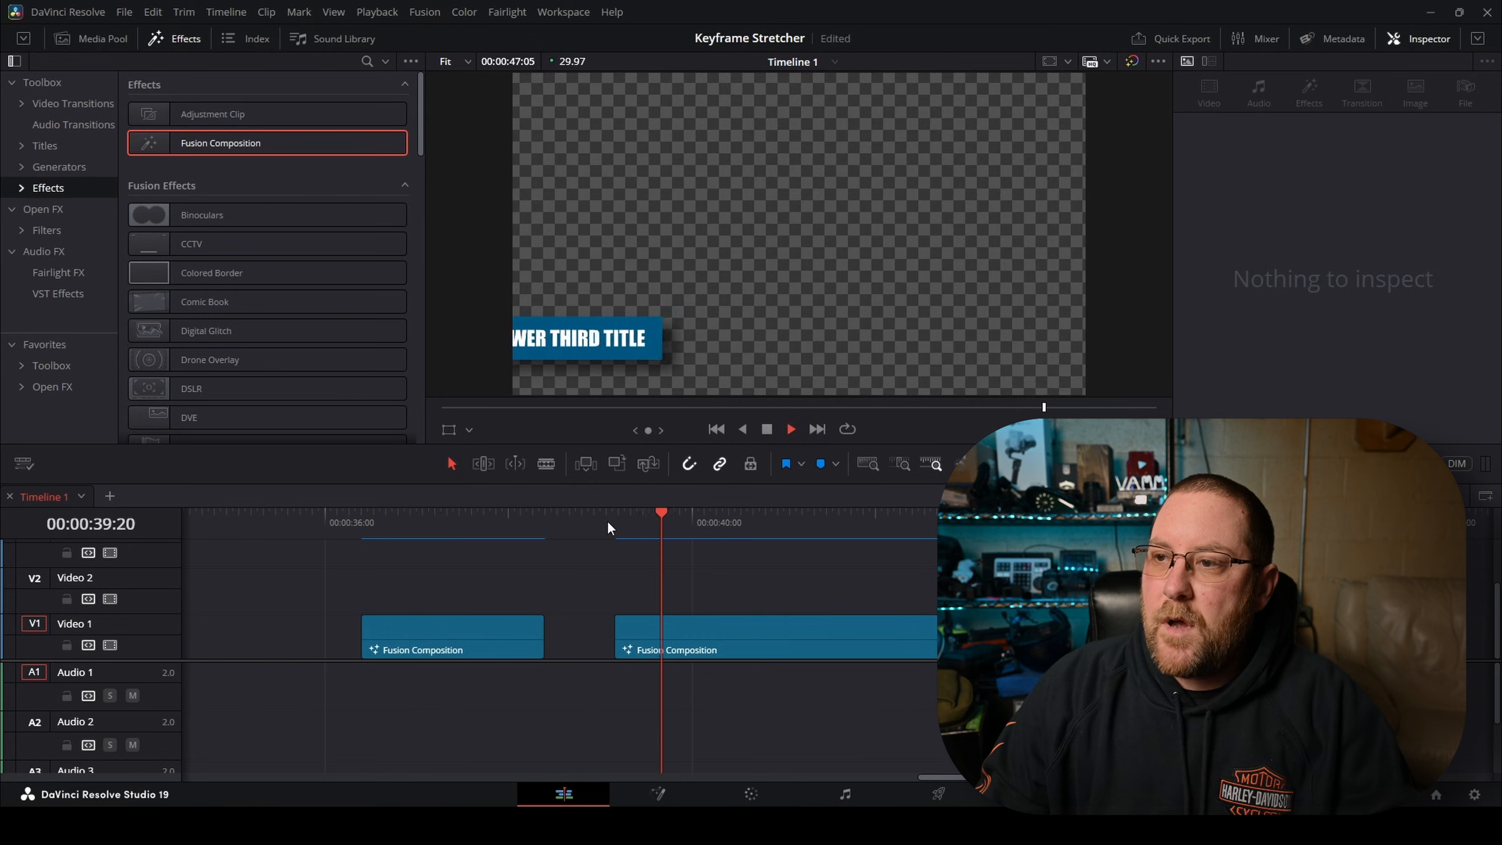